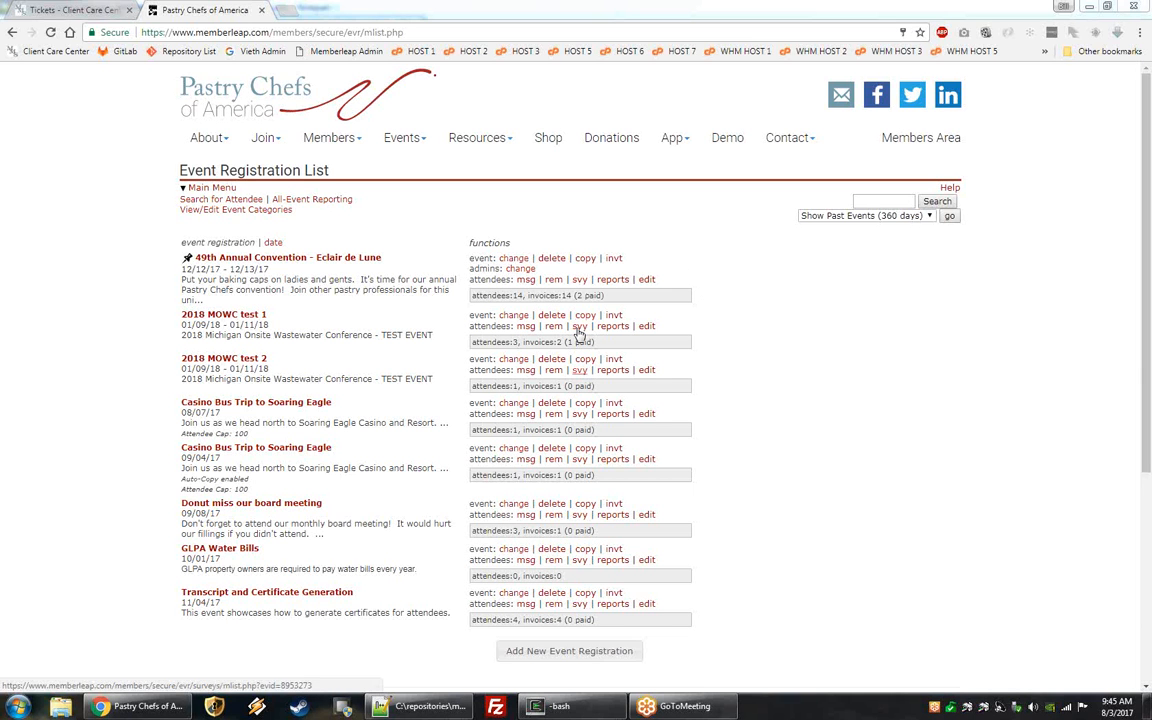
Open the survey list for the 49th Annual Convention - Eclair de Lune event.
left_click(581, 284)
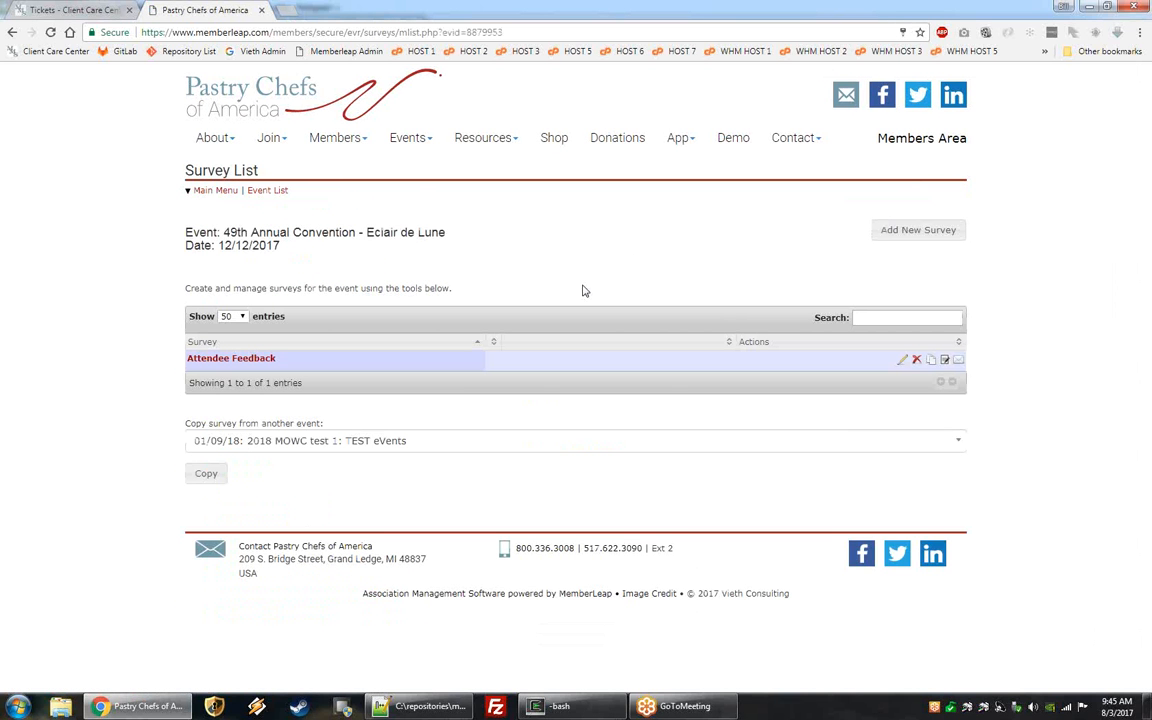
triple_click(183, 232)
mouse_move(184, 232)
left_mouse_down()
mouse_move(386, 219)
mouse_move(193, 231)
left_mouse_up()
left_click(350, 237)
Copy the TEST eVents survey from the 2018 MOWC test 1 event into this event, and delete the copied survey.
left_click(236, 432)
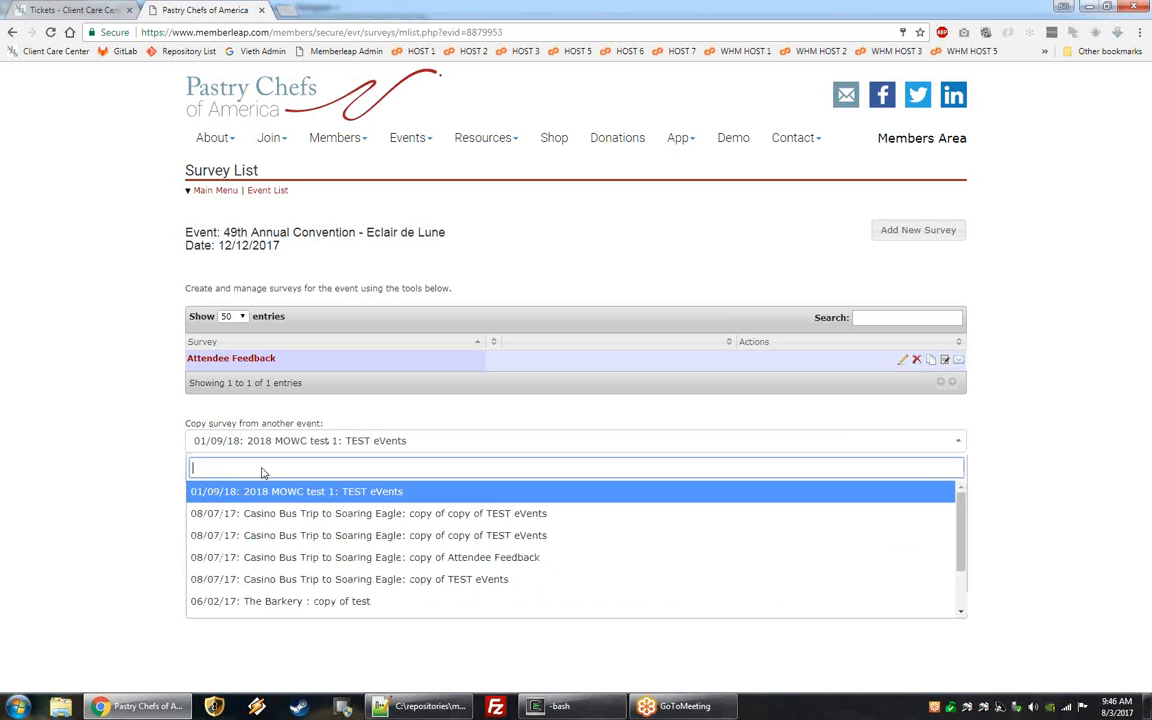
left_click(346, 492)
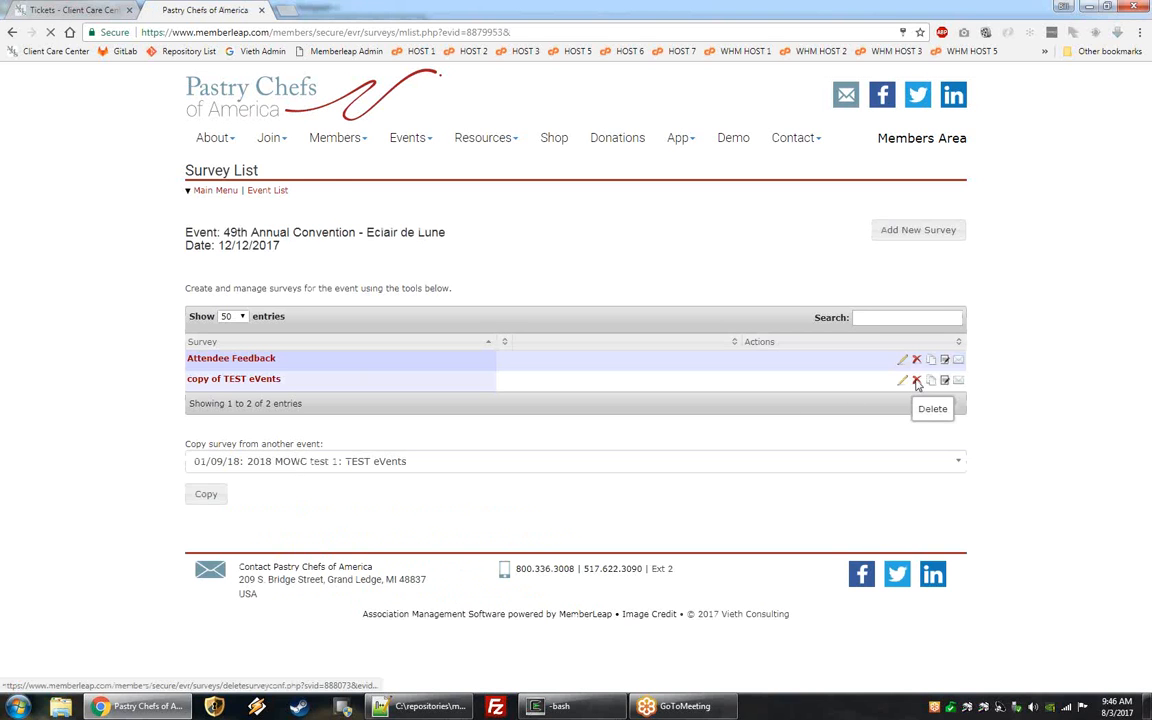
left_click(916, 380)
left_click(557, 283)
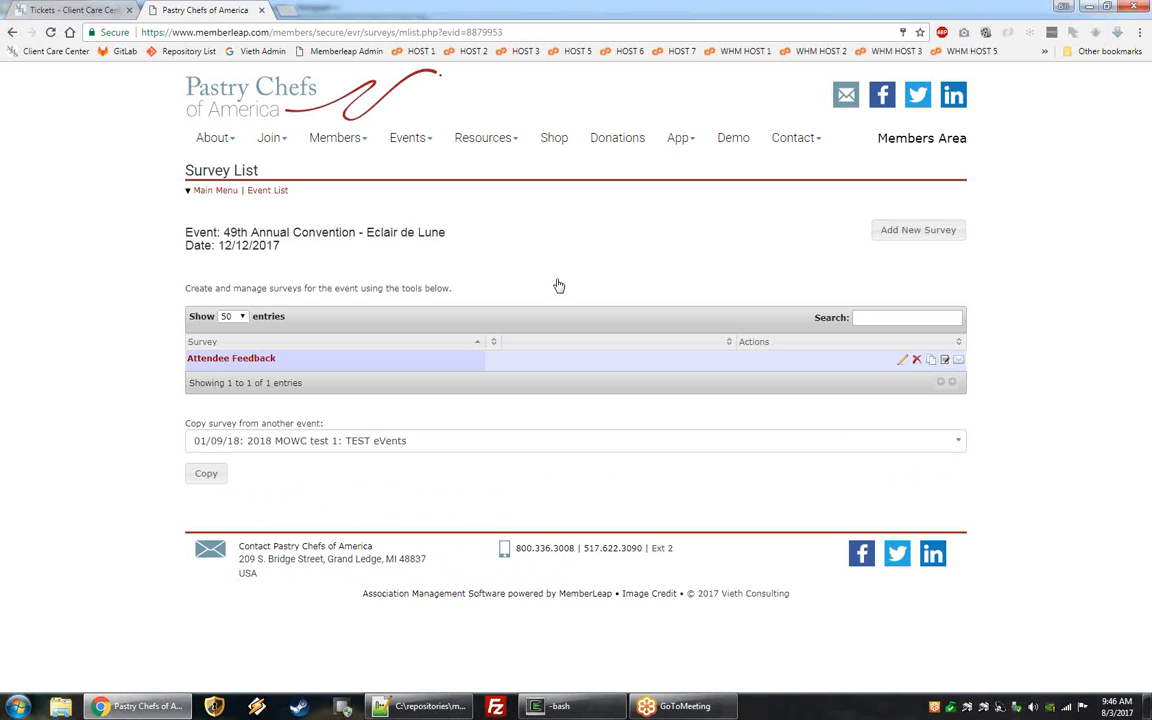
Open the Attendee Feedback survey for editing and proceed past its general info to the questions.
left_click(904, 366)
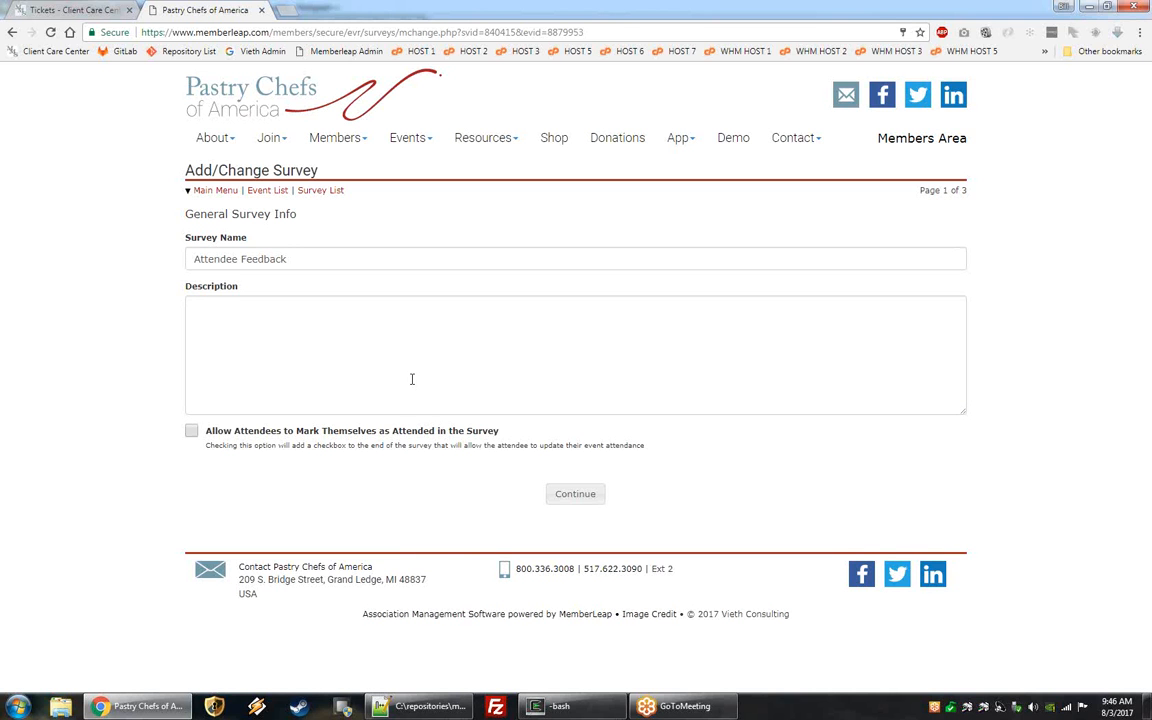
left_click_drag(296, 258, 171, 262)
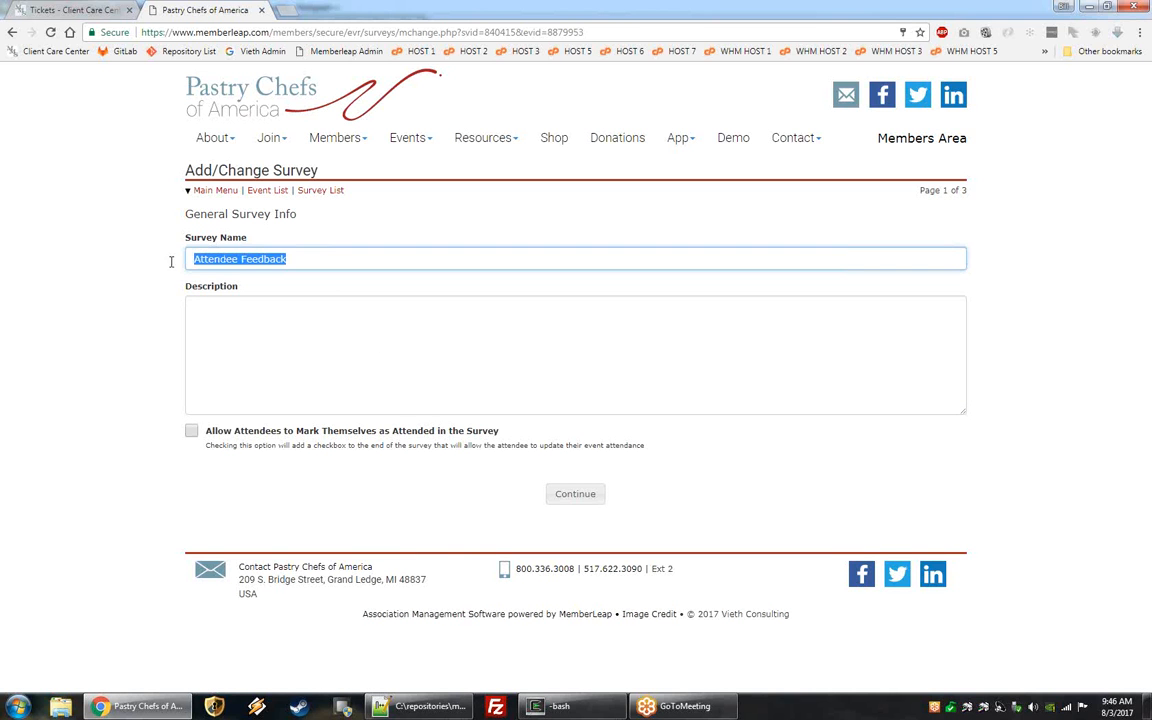
left_click(208, 310)
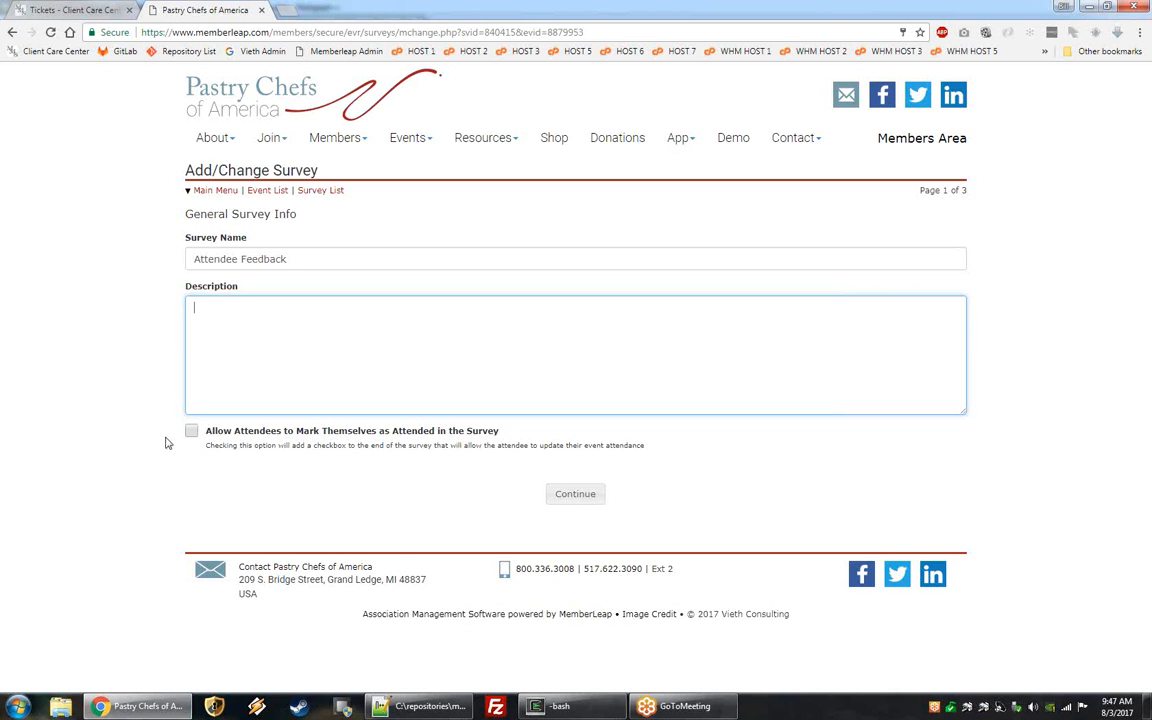
left_click(575, 494)
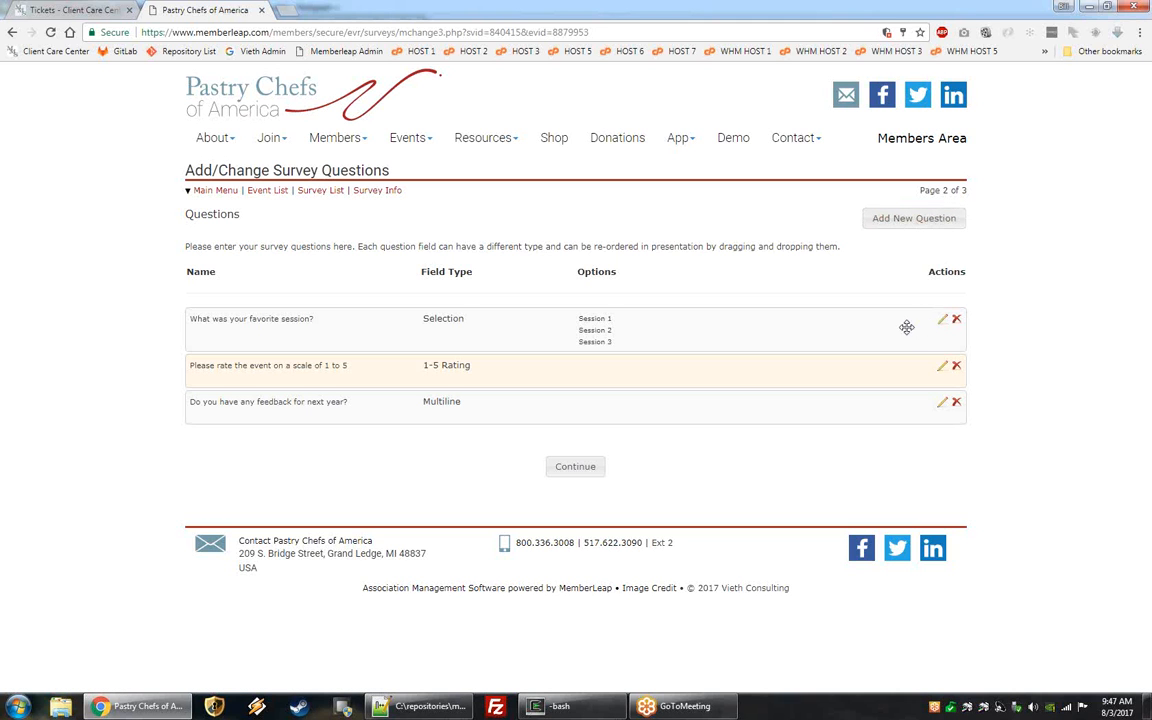
Start a new survey question of the Multiple Choice type.
left_click(897, 222)
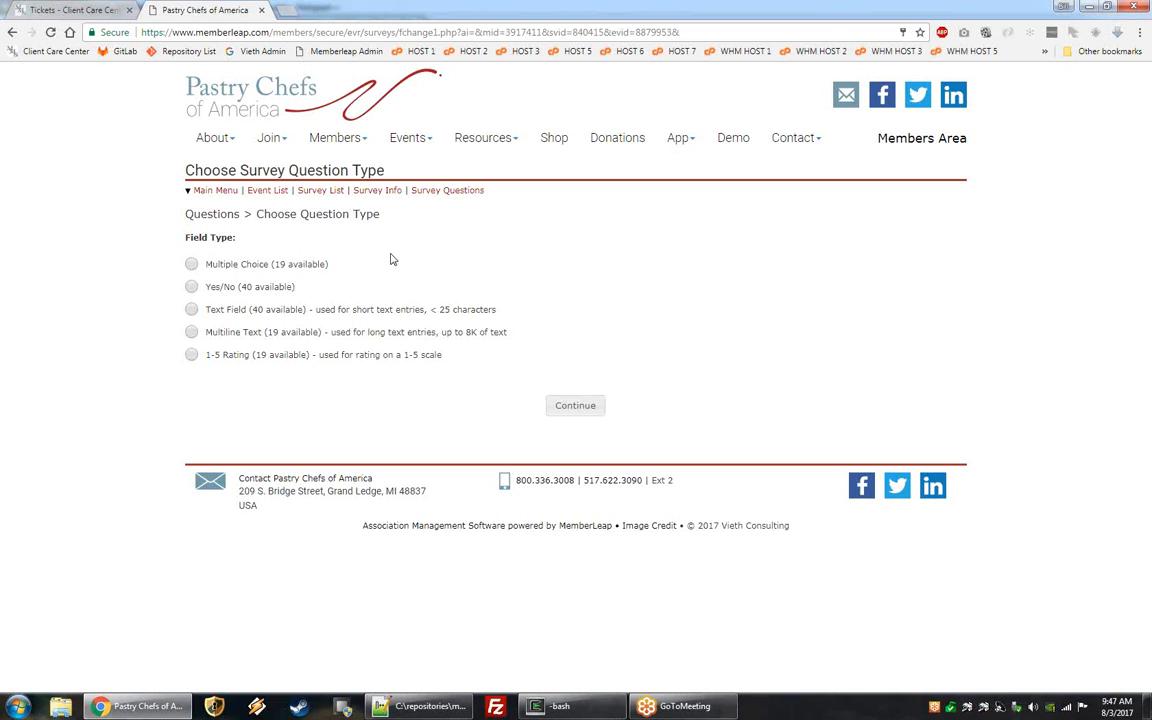
left_click_drag(211, 287, 249, 310)
left_click_drag(228, 332, 262, 332)
left_click_drag(207, 356, 260, 356)
left_click(273, 391)
left_click(191, 264)
left_click(575, 405)
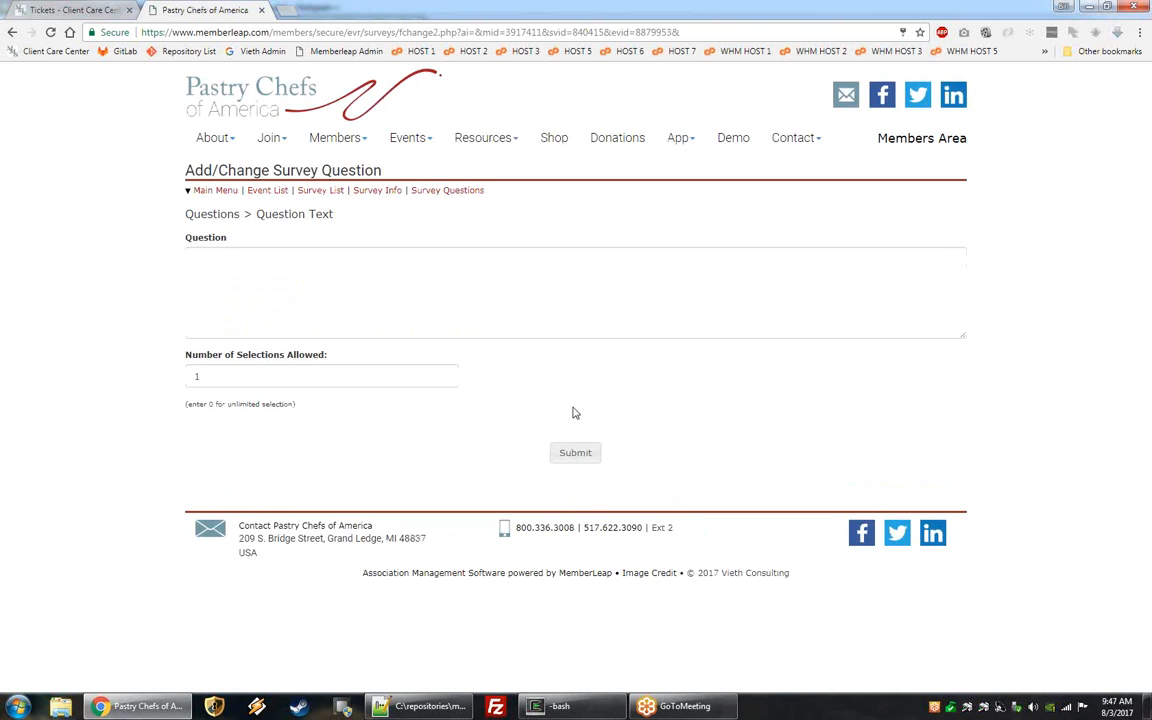
Enter the question text "How many events have you attended?" with 1 selection allowed, and submit it.
left_click(297, 296)
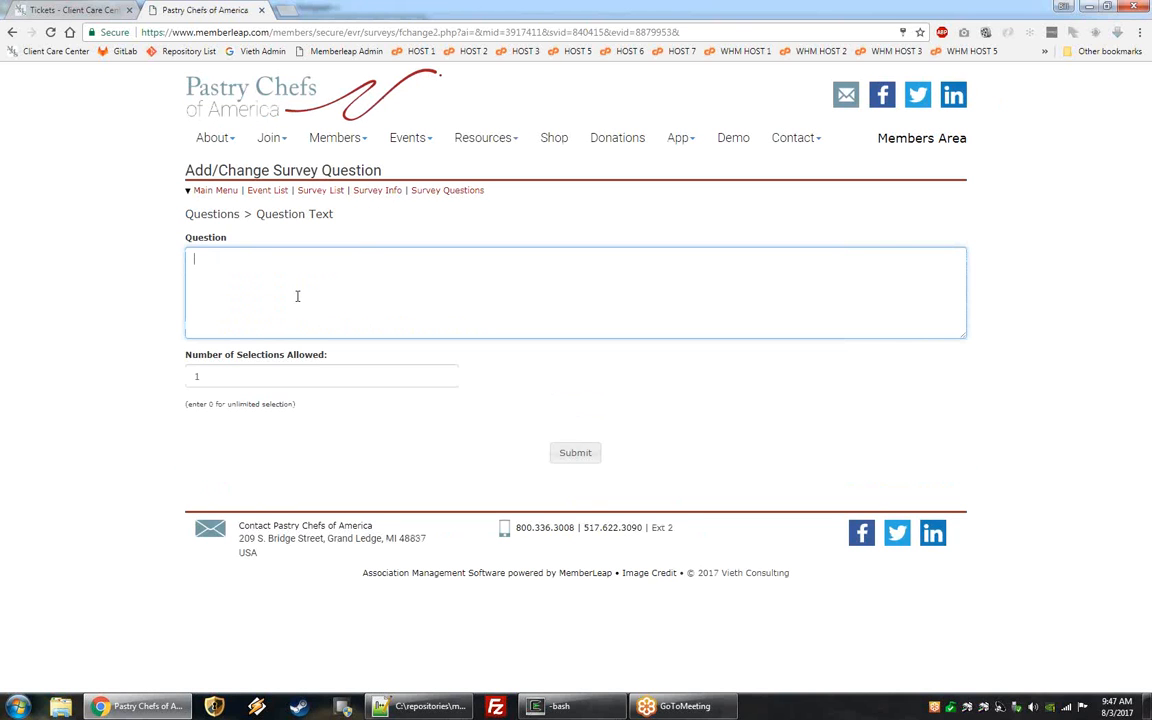
type("How many events have you a")
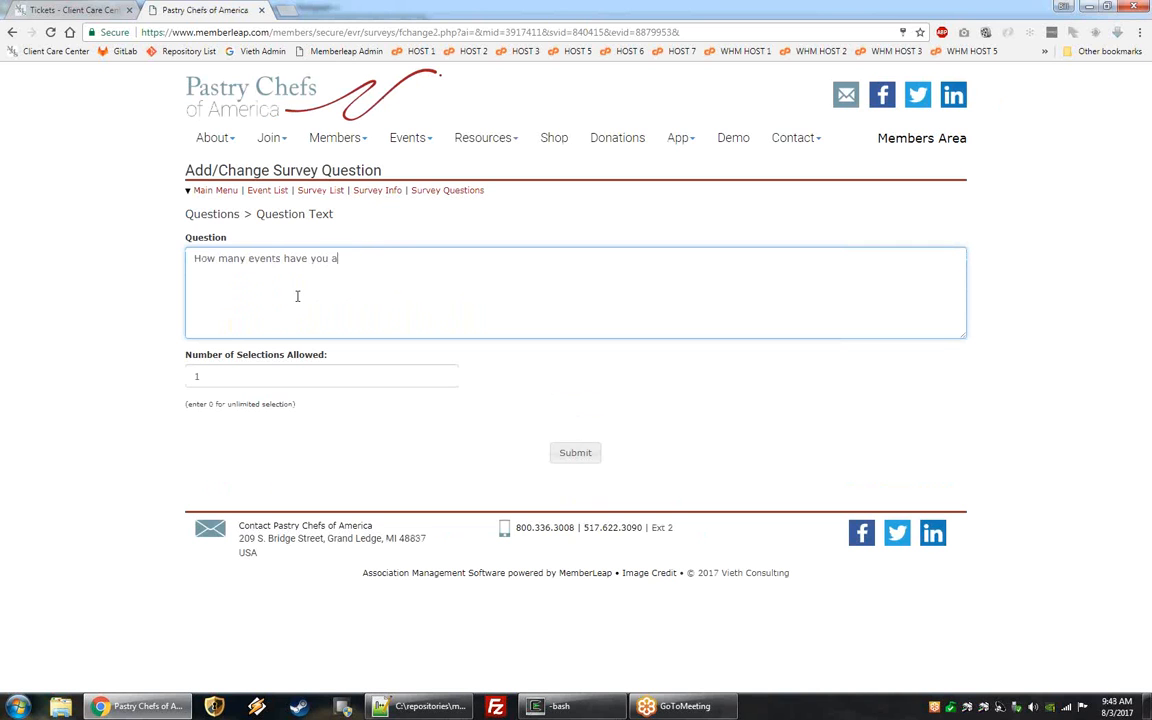
type("ttended?")
double_click(197, 373)
key("BackSpace")
type("1")
key("Tab")
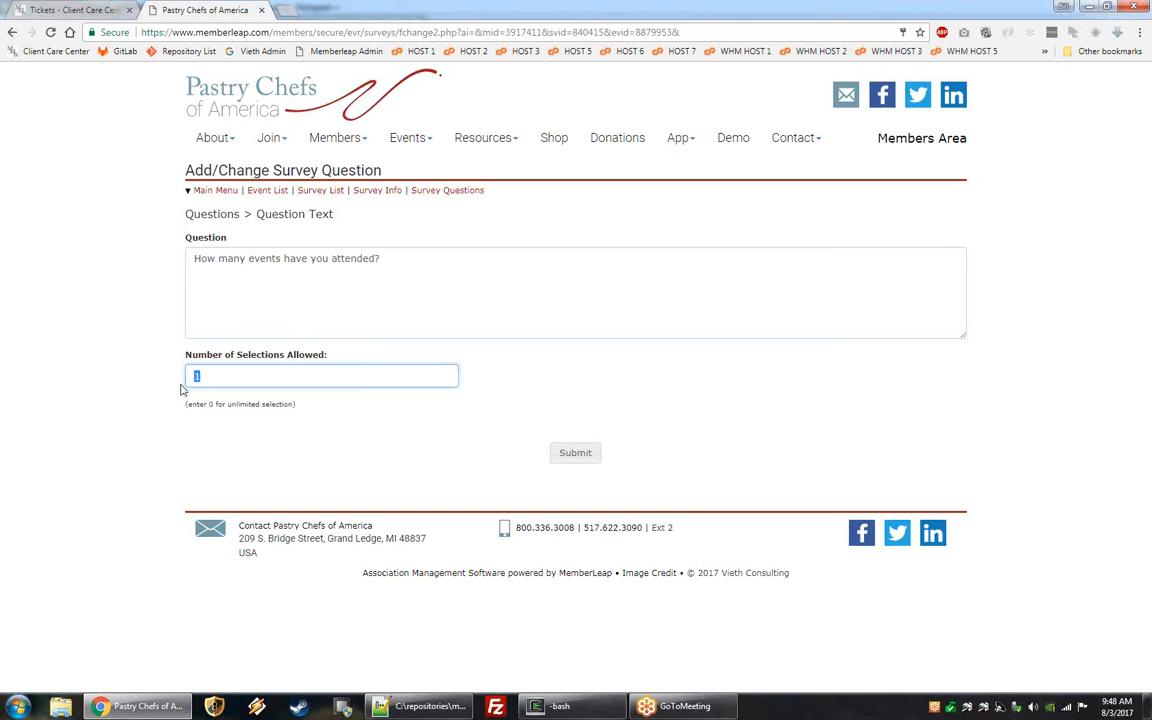
type("2")
key("BackSpace")
type("1")
left_click(210, 470)
left_click(574, 455)
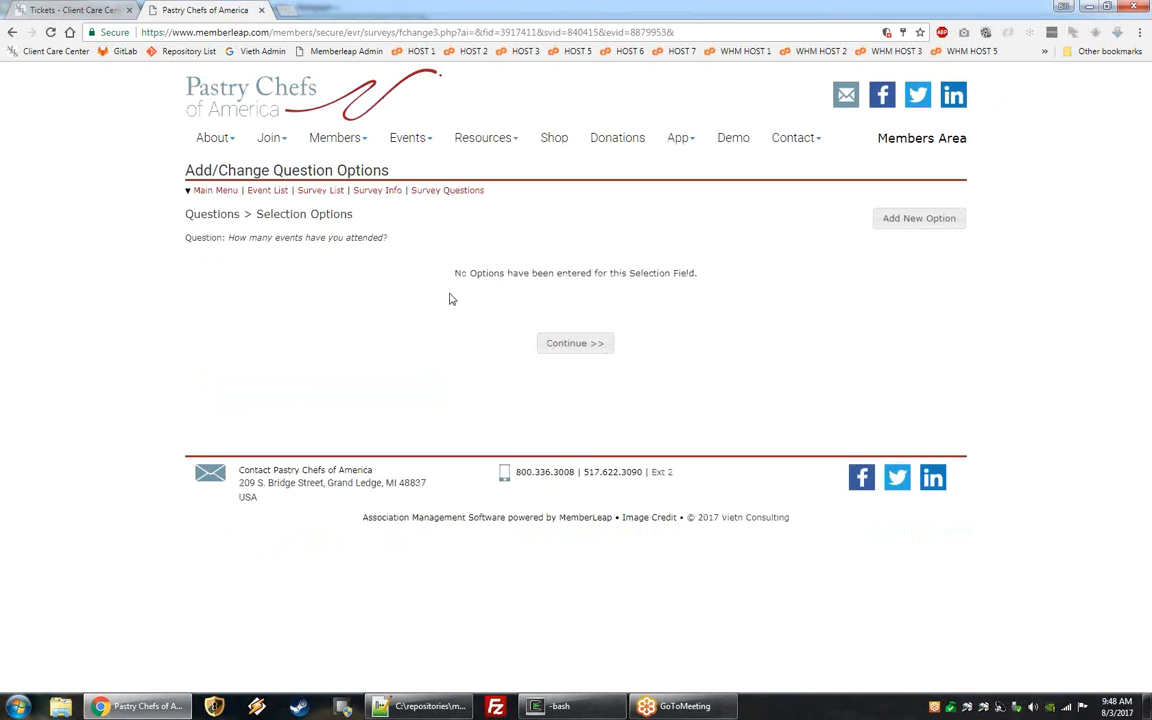
Add the answer options 1, 2 and 3 to the question about events attended.
left_click(913, 222)
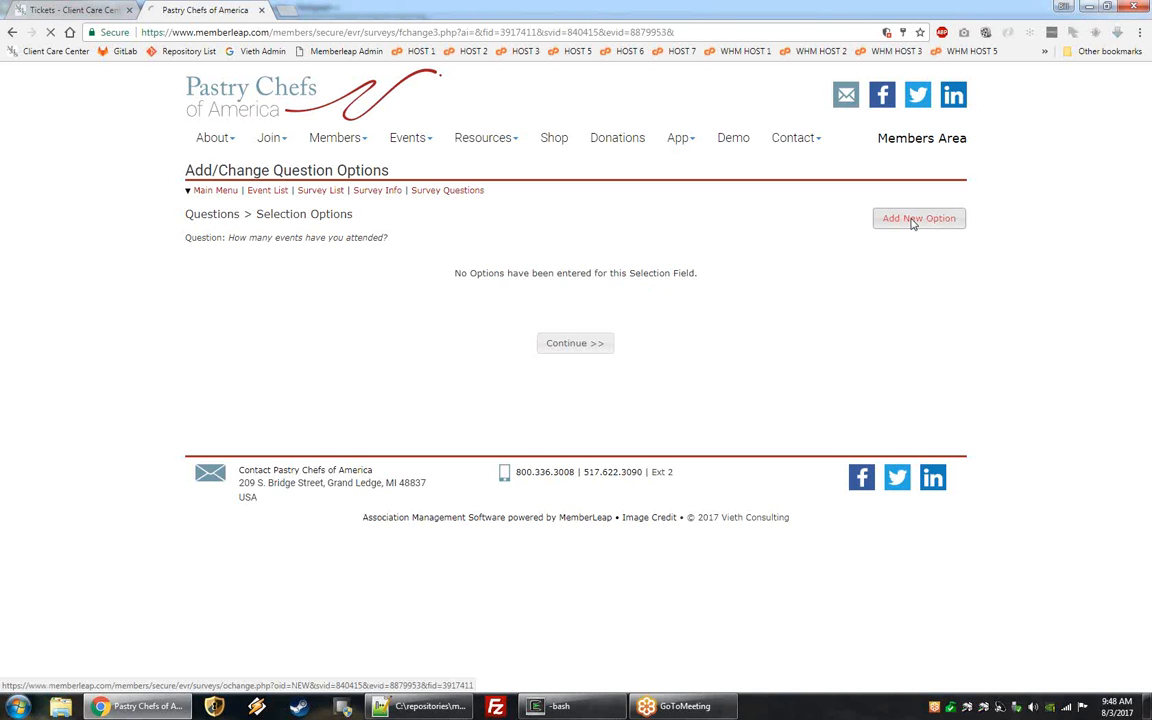
left_click(278, 271)
type("1")
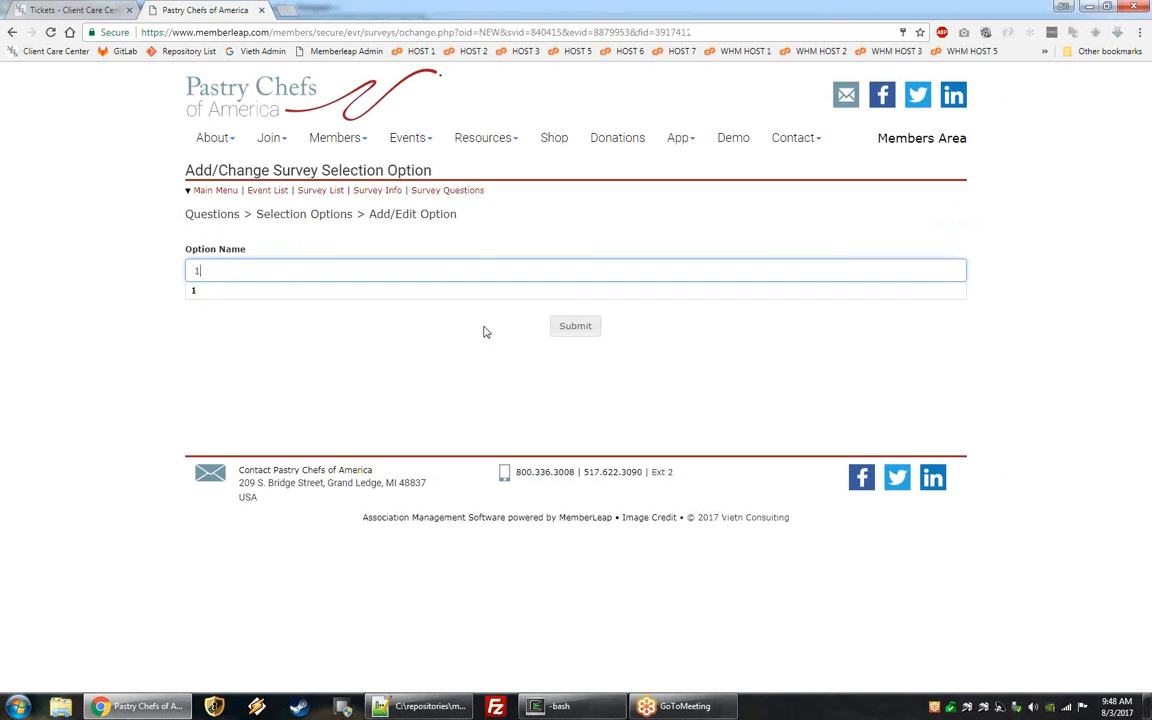
left_click(578, 328)
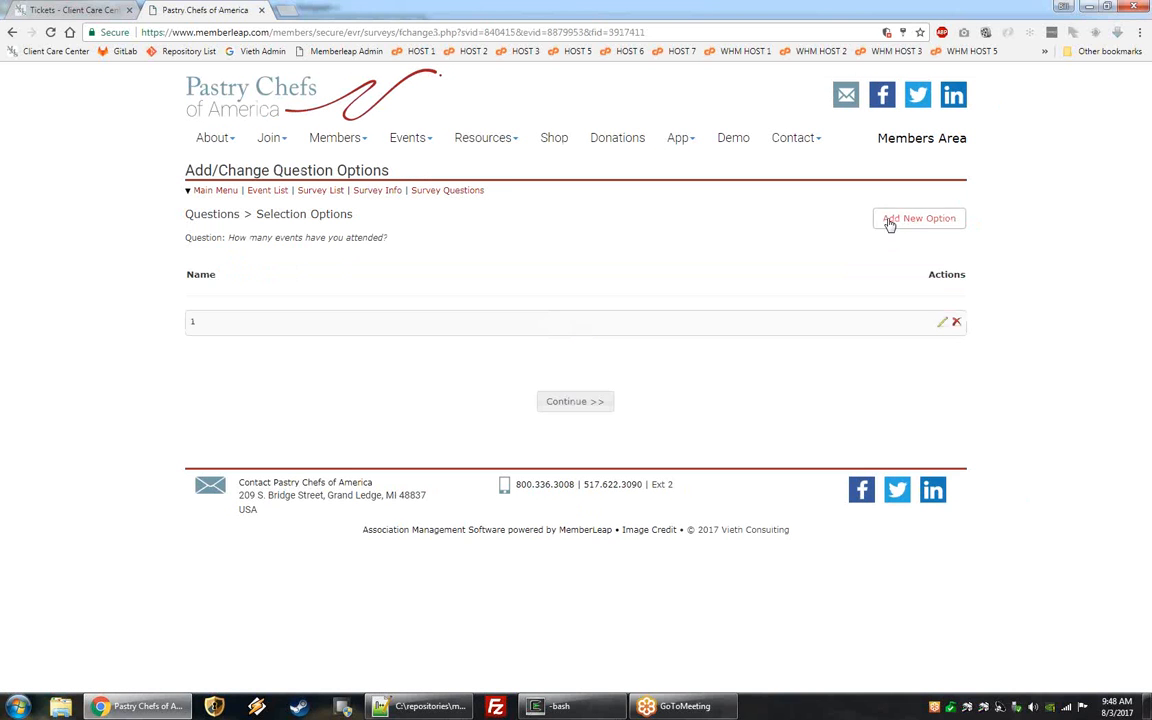
left_click(915, 220)
left_click(328, 270)
type("2")
left_click(600, 338)
left_click(589, 327)
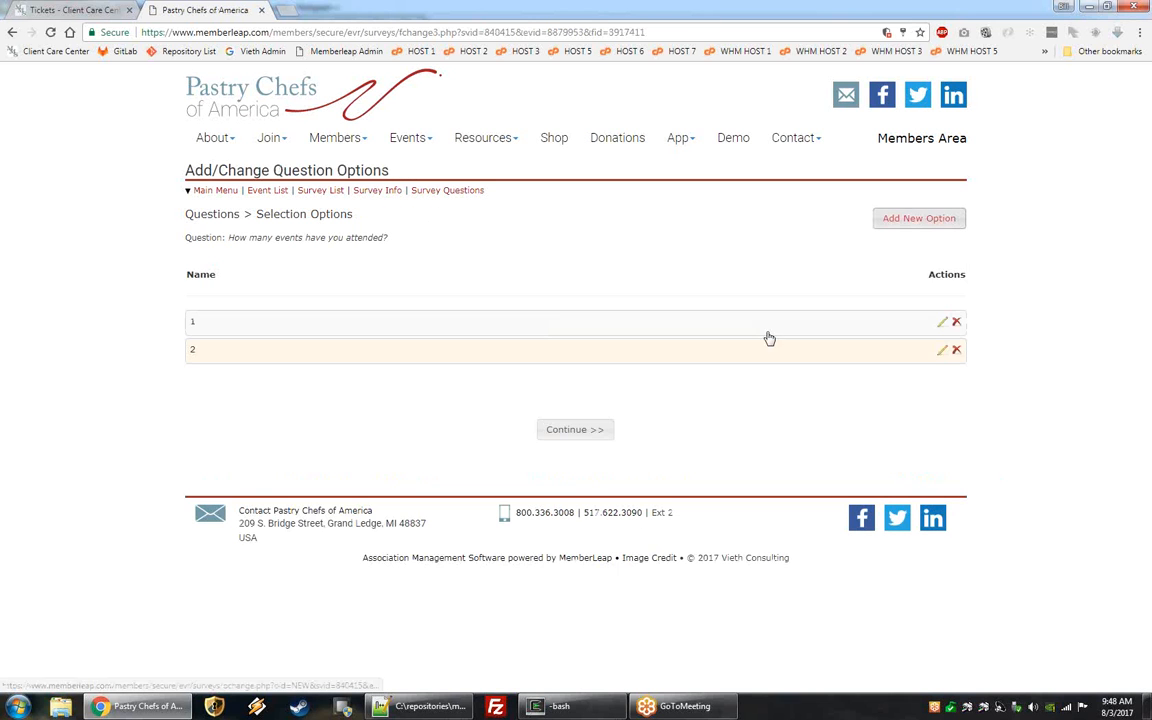
left_click(913, 221)
left_click(330, 270)
type("3")
key("Return")
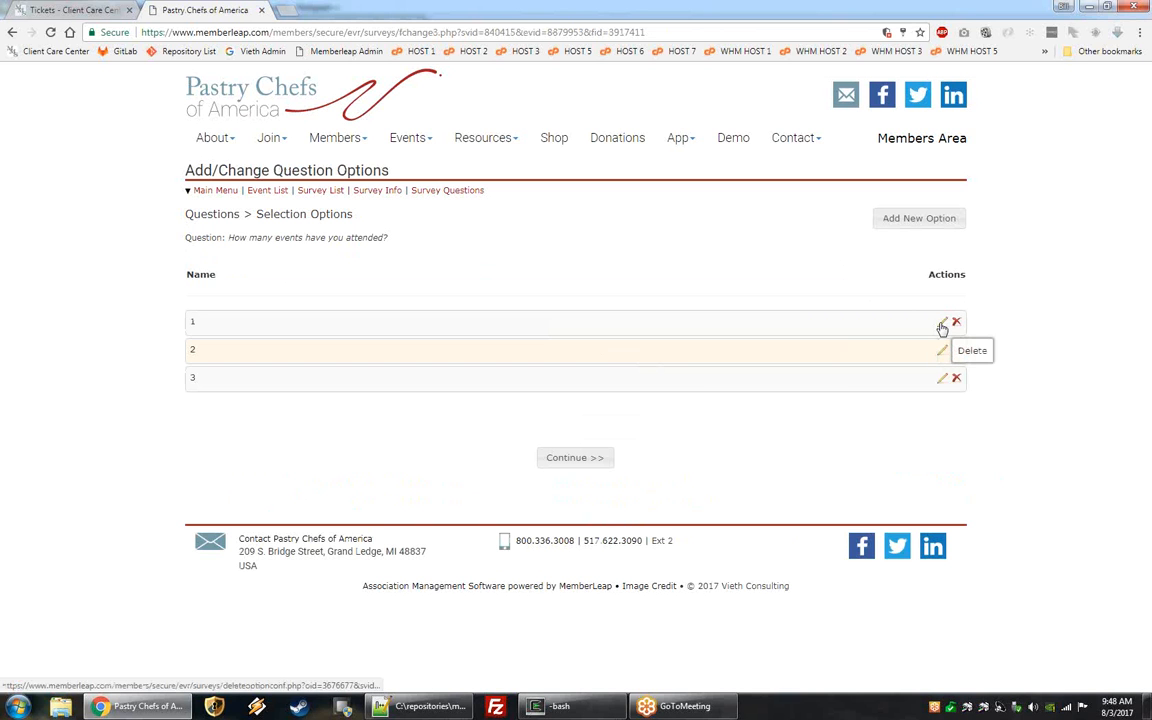
Reorder the answer options by moving option 3 above option 1, and restore the order 1, 2, 3.
left_click_drag(452, 377, 450, 321)
left_click_drag(410, 363, 386, 350)
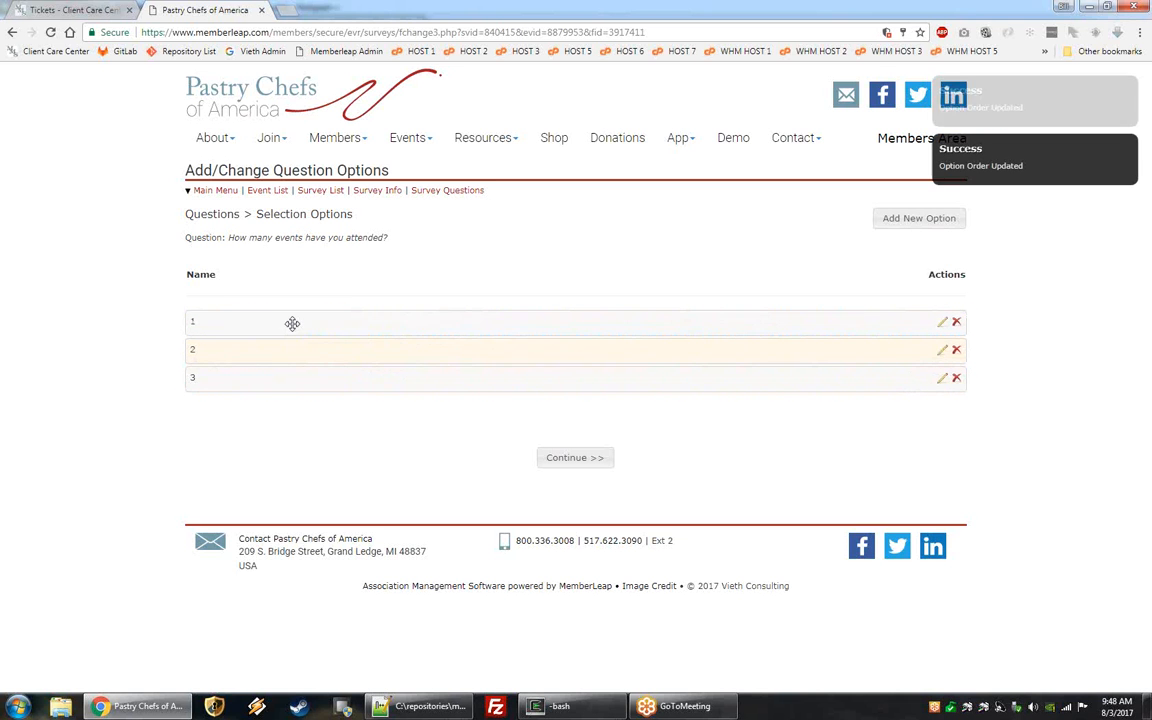
Review the Attendee Feedback questions in the survey preview and finalize the survey, returning to the survey list.
left_click(560, 462)
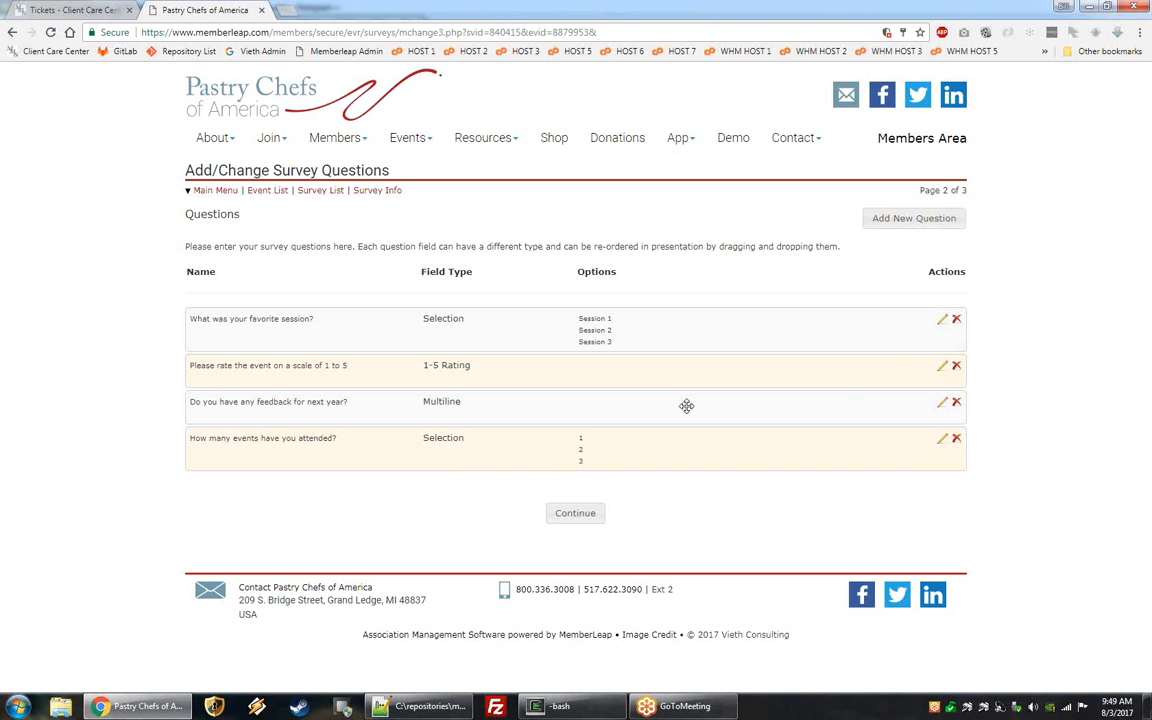
left_click(573, 512)
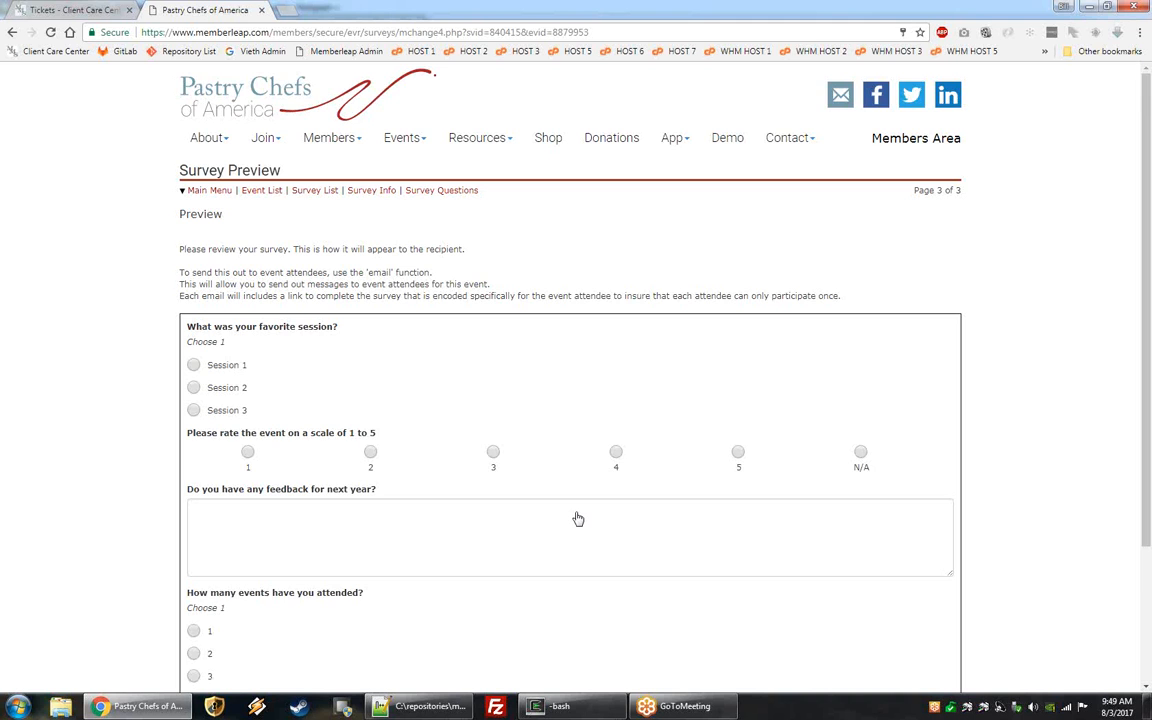
scroll(578, 518, "down", 1)
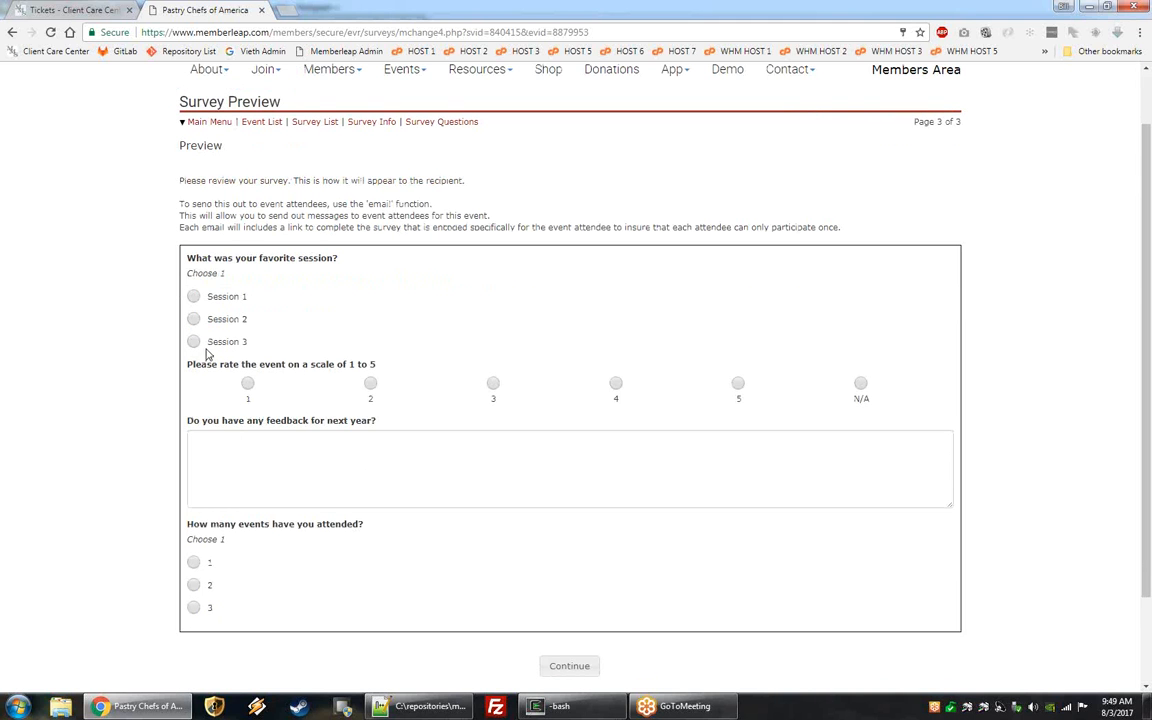
left_click_drag(172, 238, 370, 348)
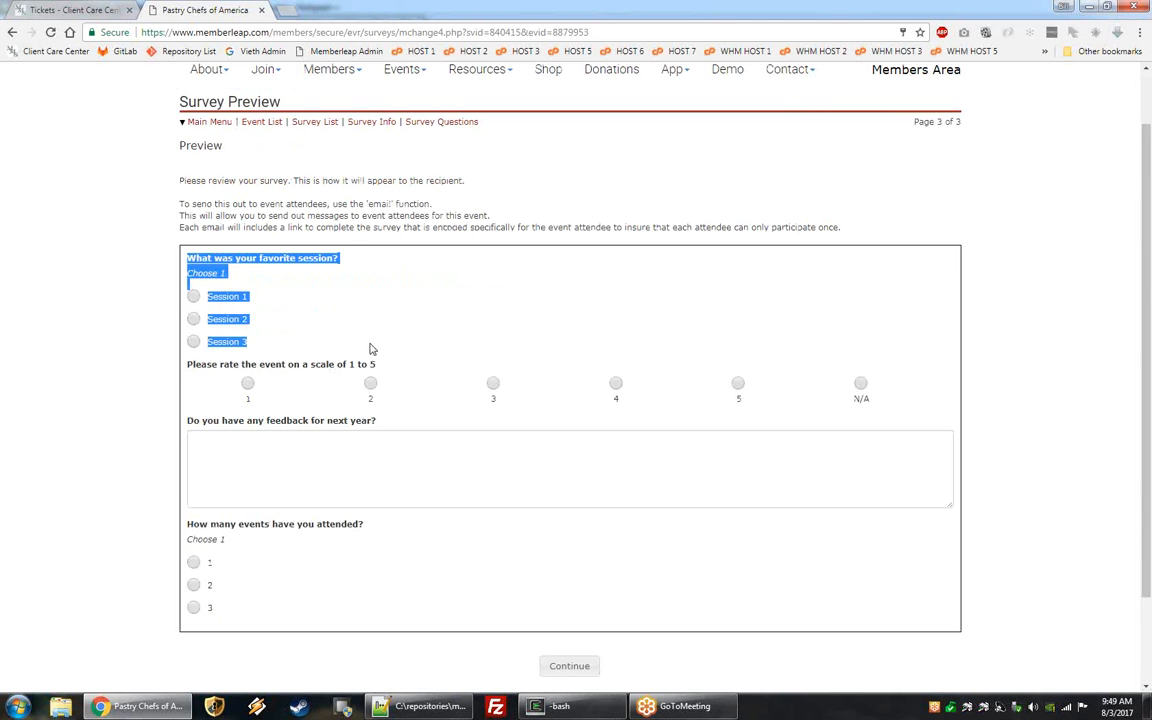
left_click(370, 348)
left_click_drag(186, 517, 250, 620)
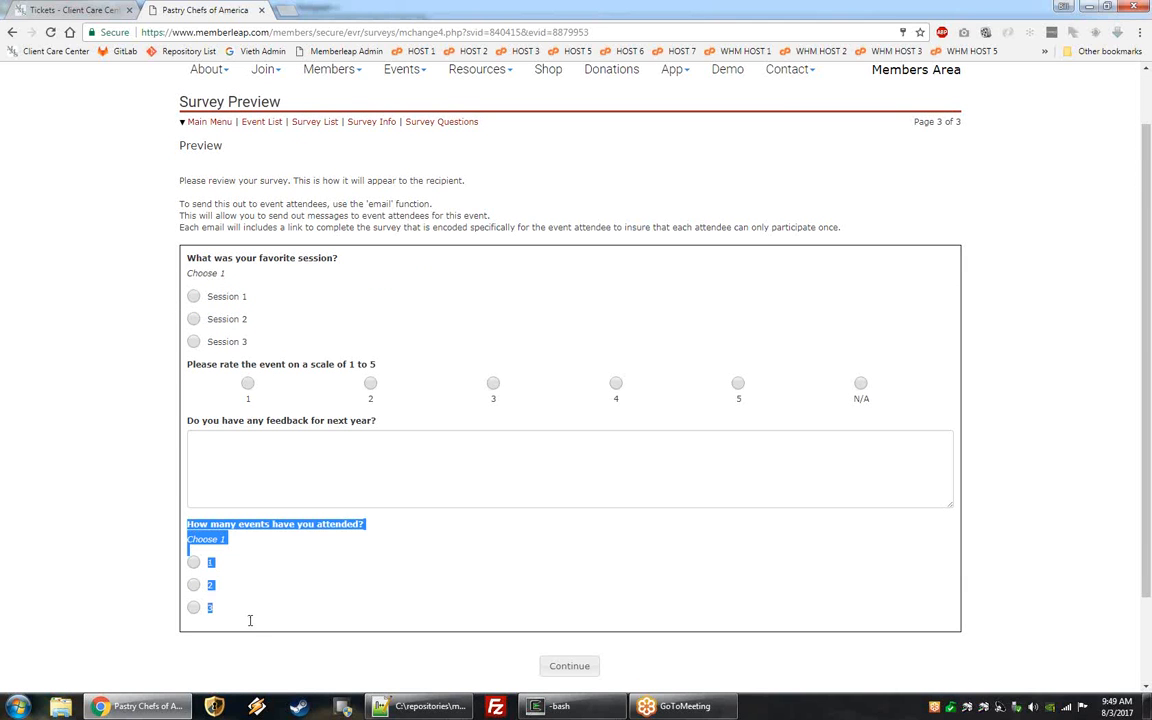
left_click(272, 599)
scroll(272, 599, "down", 2)
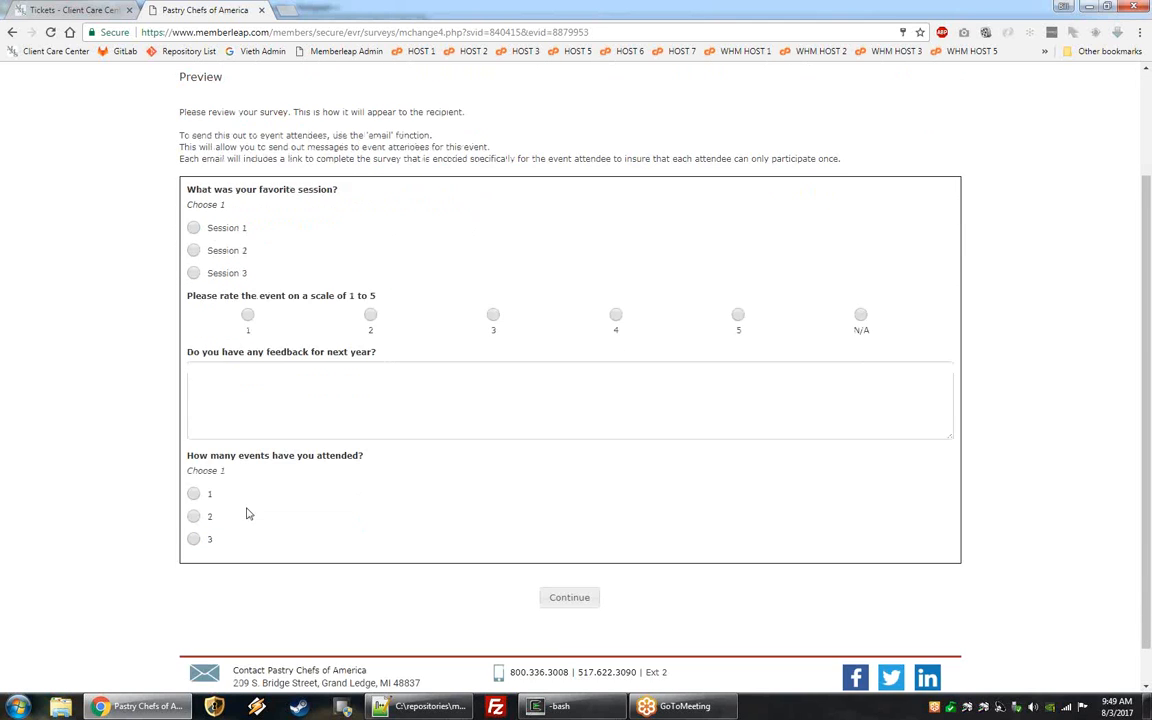
left_click(571, 601)
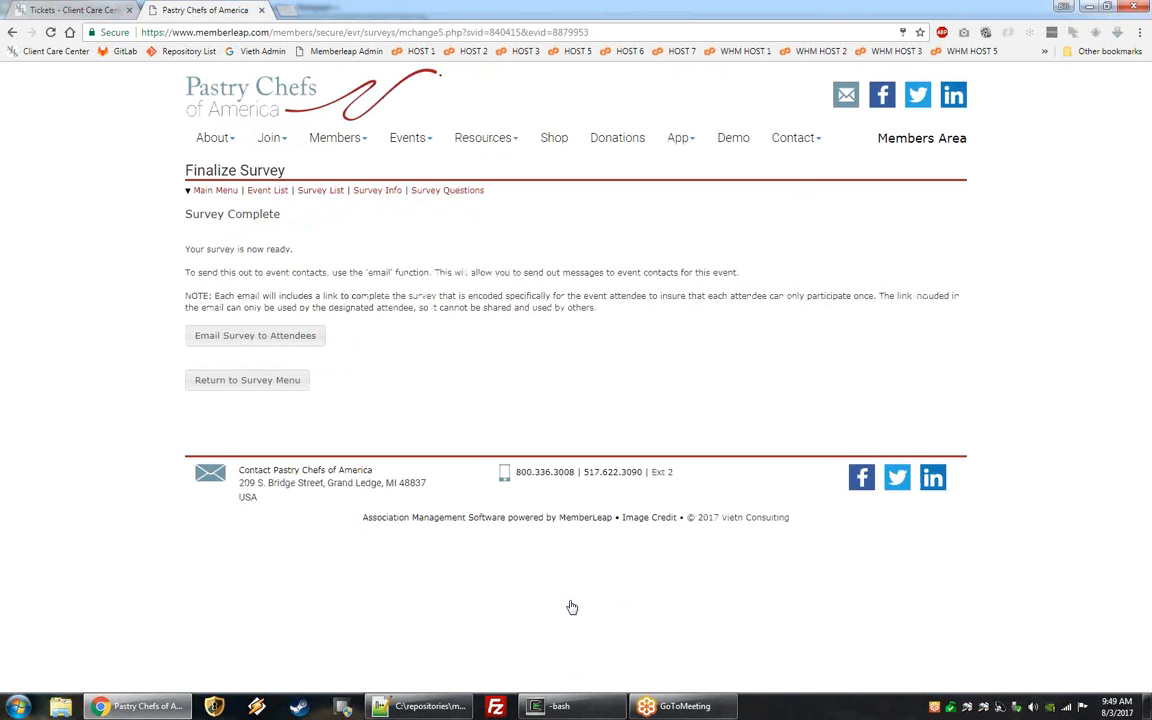
left_click(258, 381)
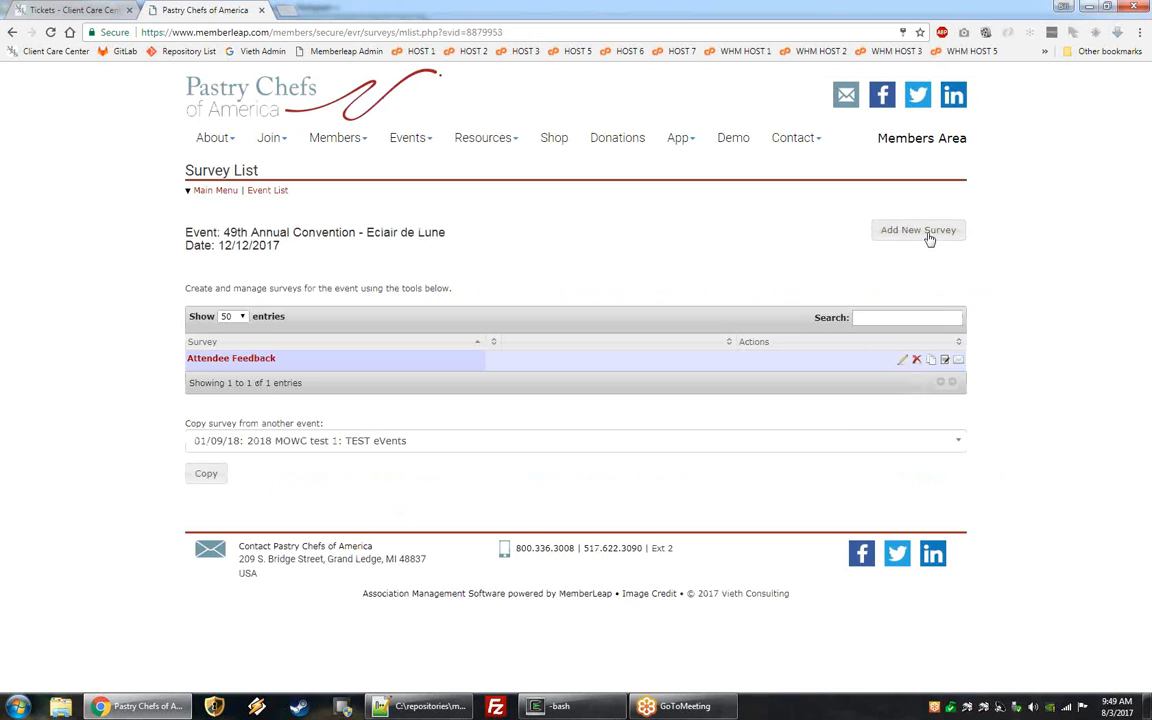
Duplicate the Attendee Feedback survey within the event, and delete the duplicate.
left_click(930, 362)
left_click(577, 274)
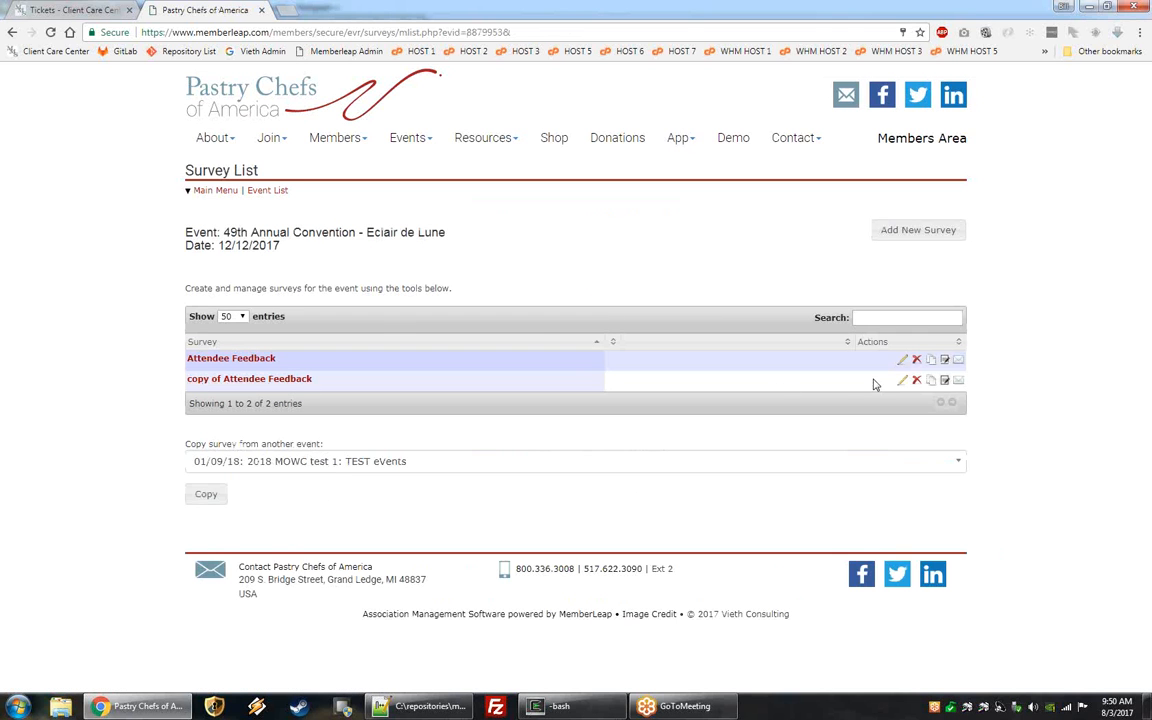
left_click(916, 381)
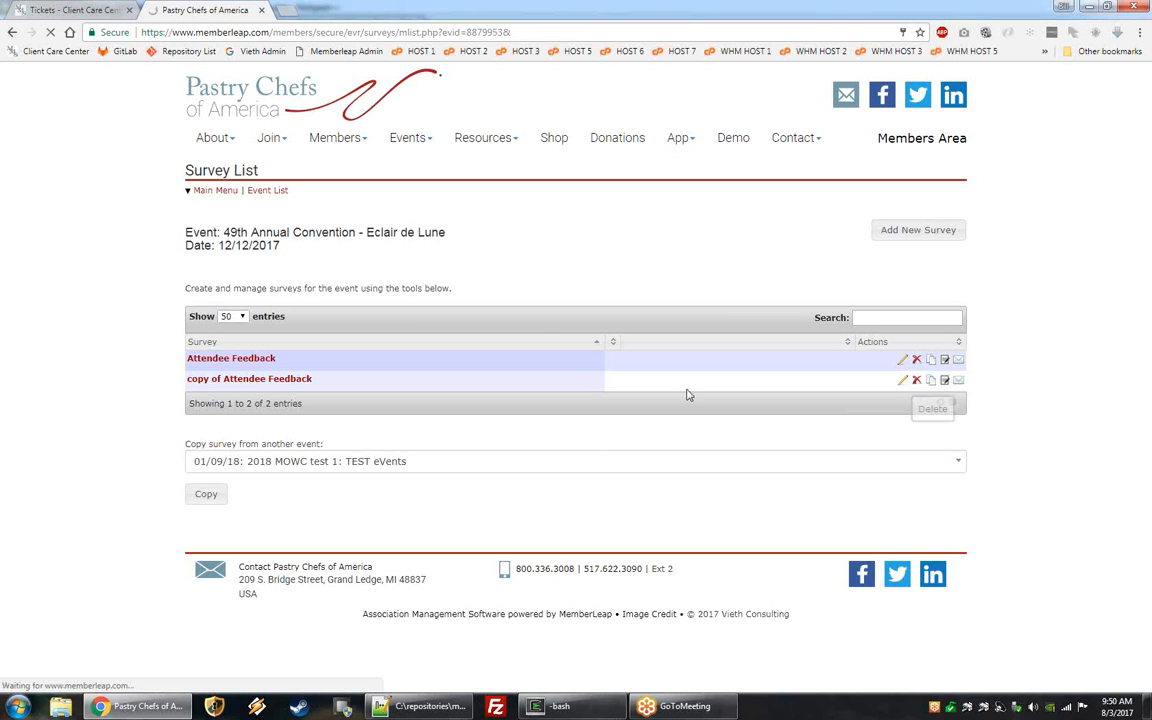
left_click(578, 271)
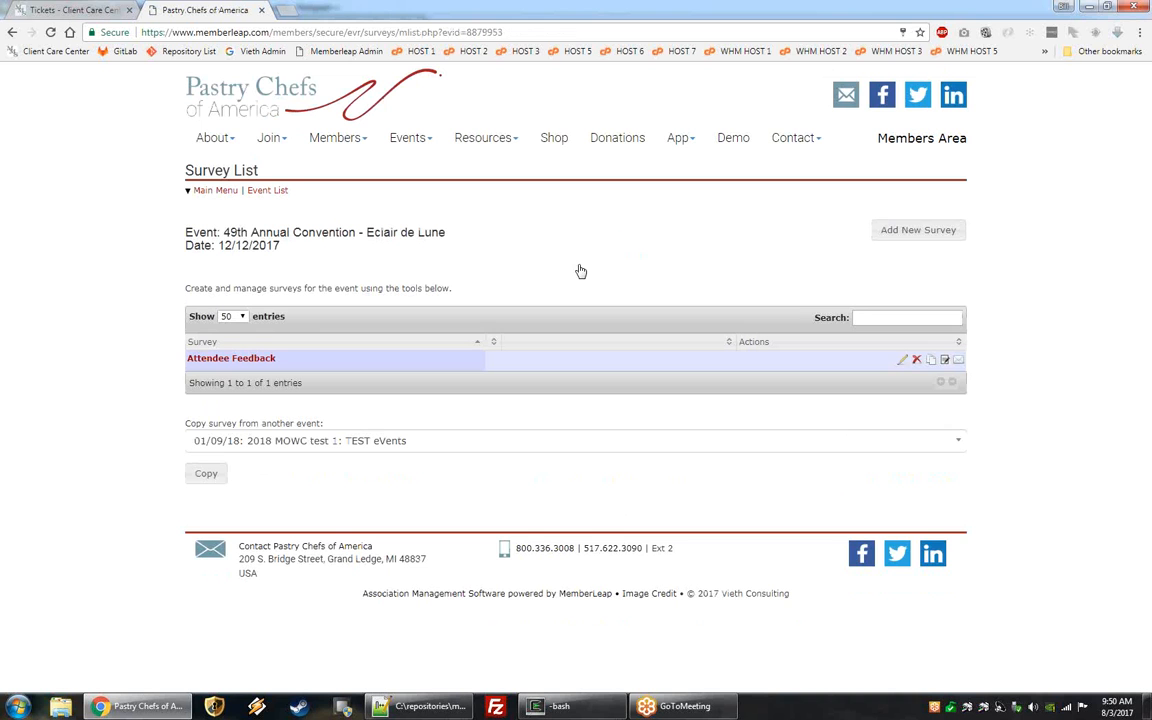
Open the email setup for the Attendee Feedback survey and set its send date to 09/06/2017 13:00.
left_click(958, 364)
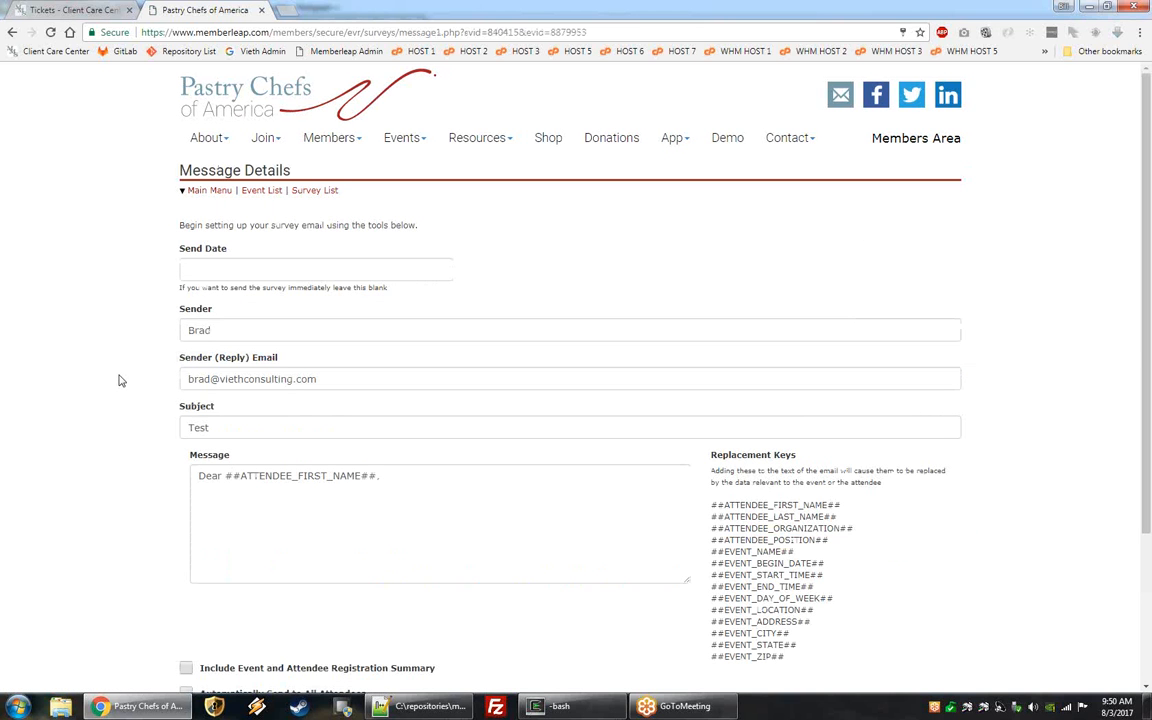
scroll(118, 379, "down", 1)
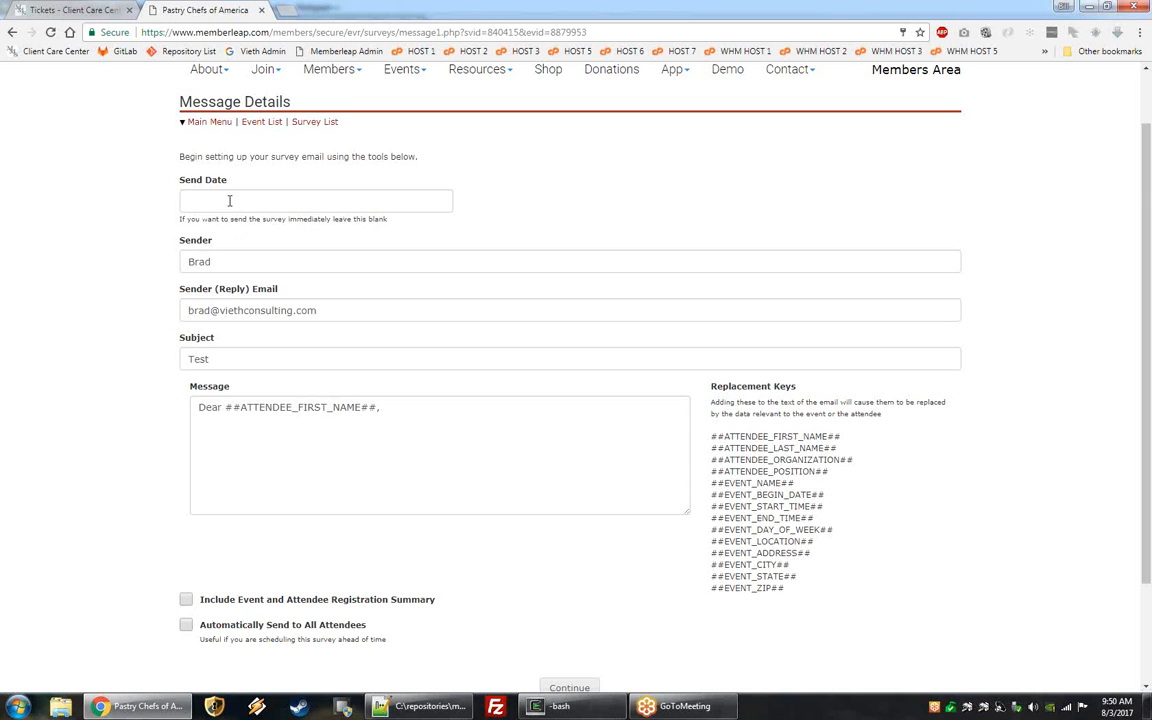
left_click(229, 201)
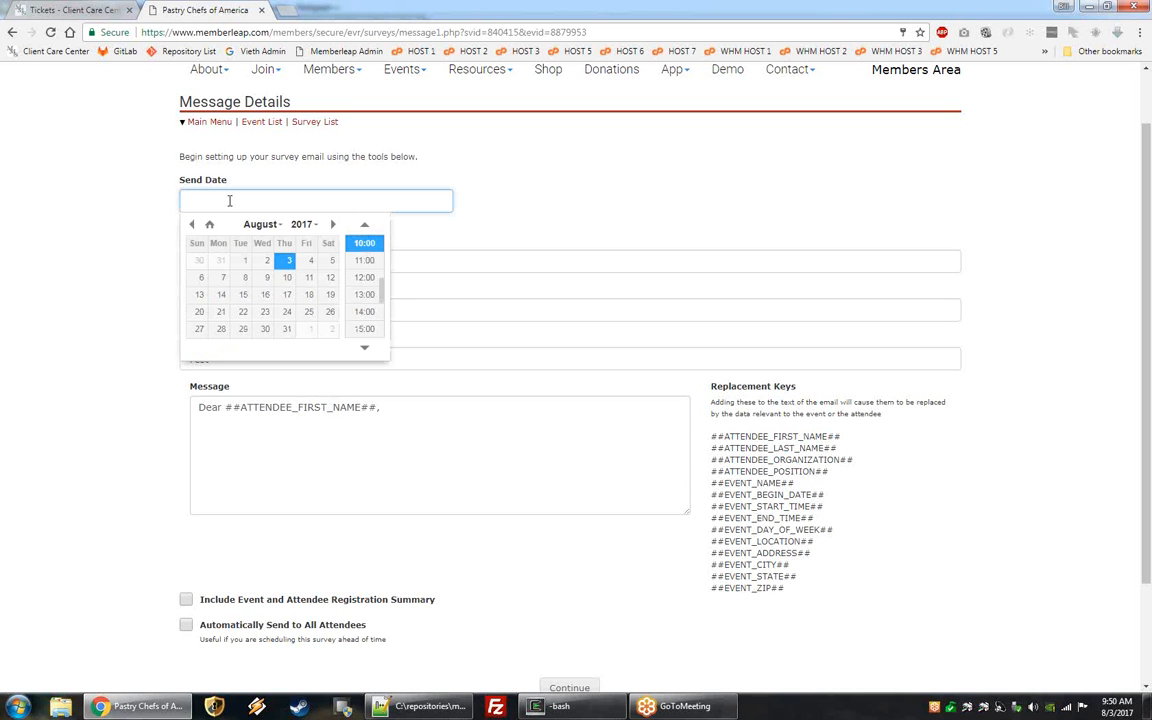
left_click(333, 224)
left_click(265, 277)
left_click(362, 295)
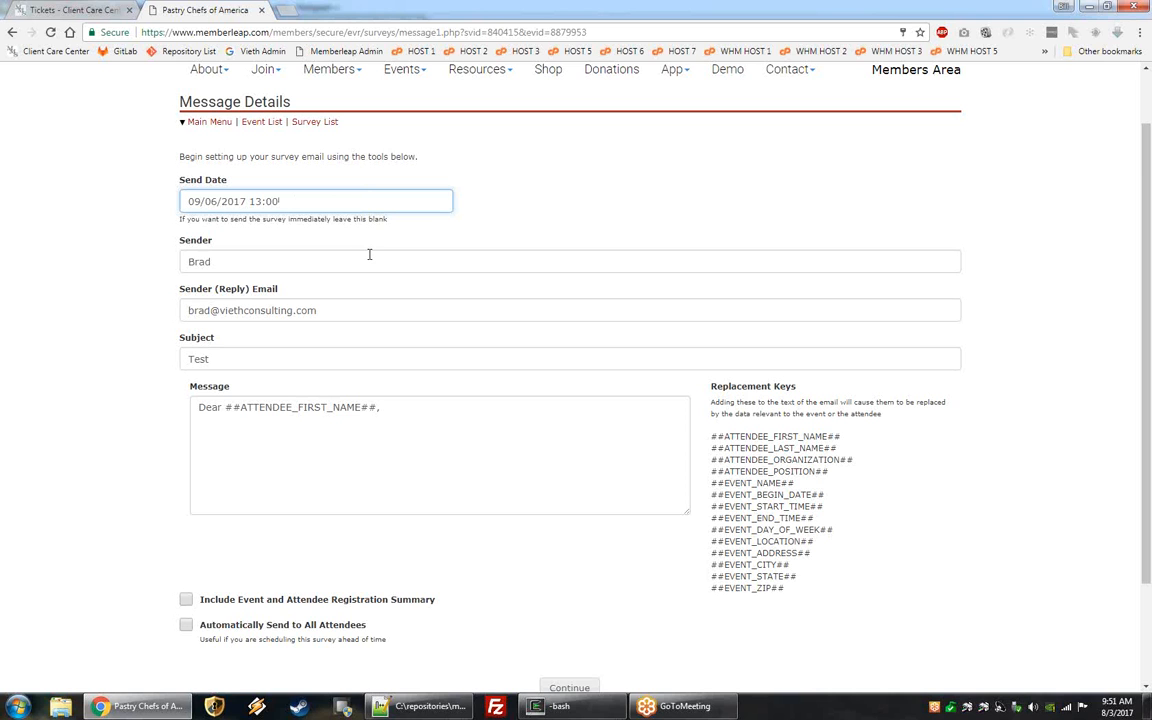
Clear the send date so the survey goes out immediately, and check the sender, reply email and subject fields.
key("ctrl+a")
key("BackSpace")
left_click(369, 254)
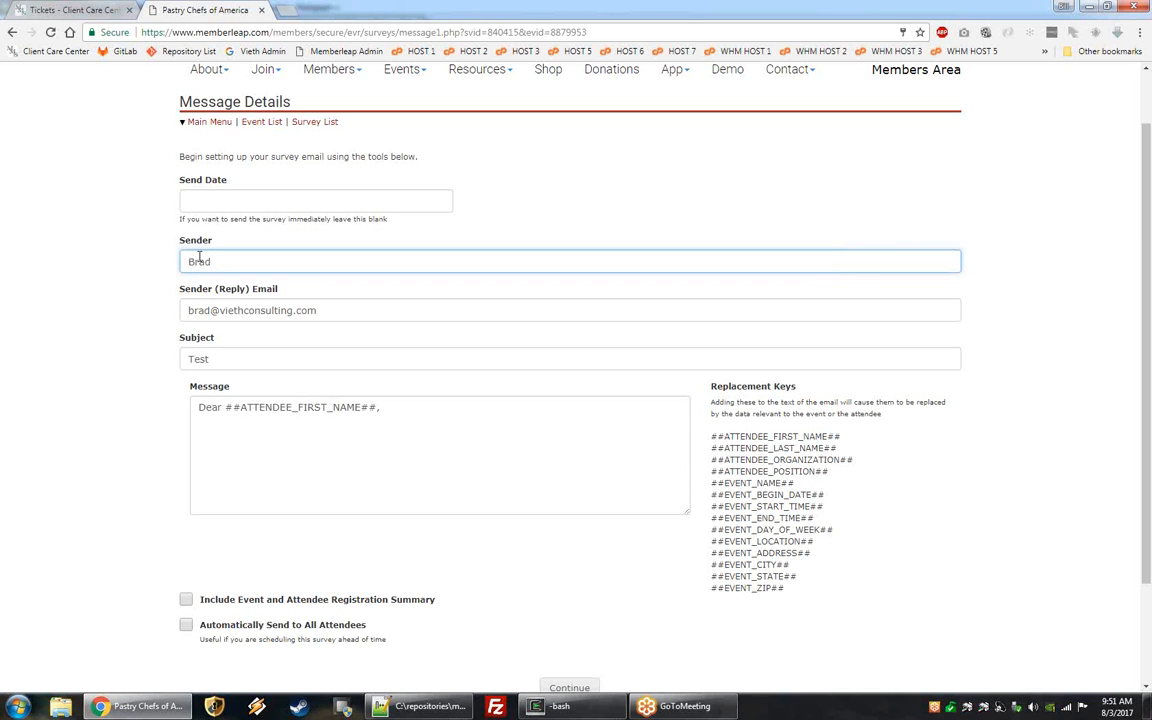
left_click(322, 313)
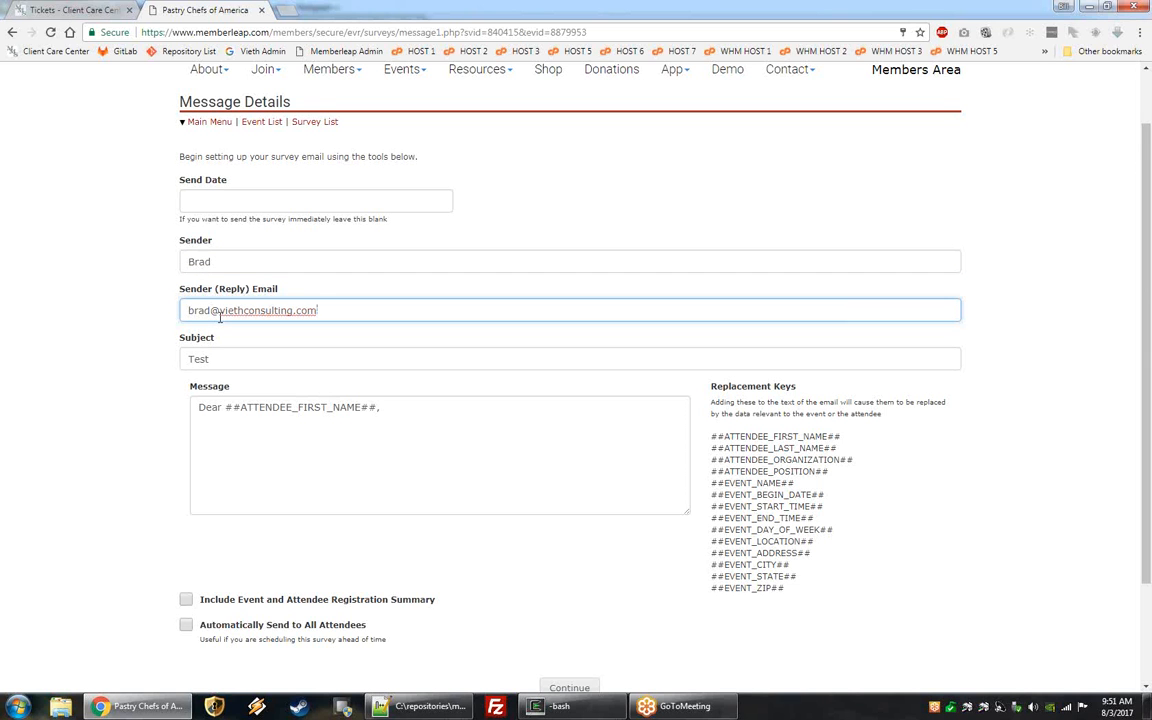
scroll(229, 303, "down", 2)
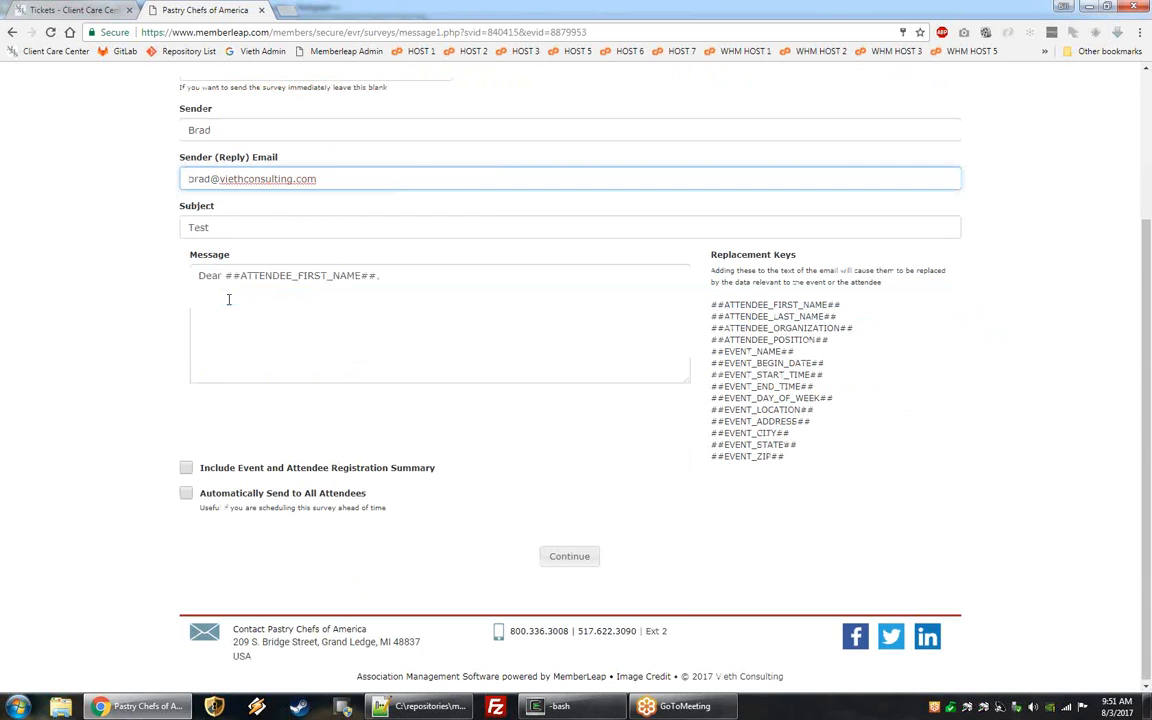
left_click(230, 221)
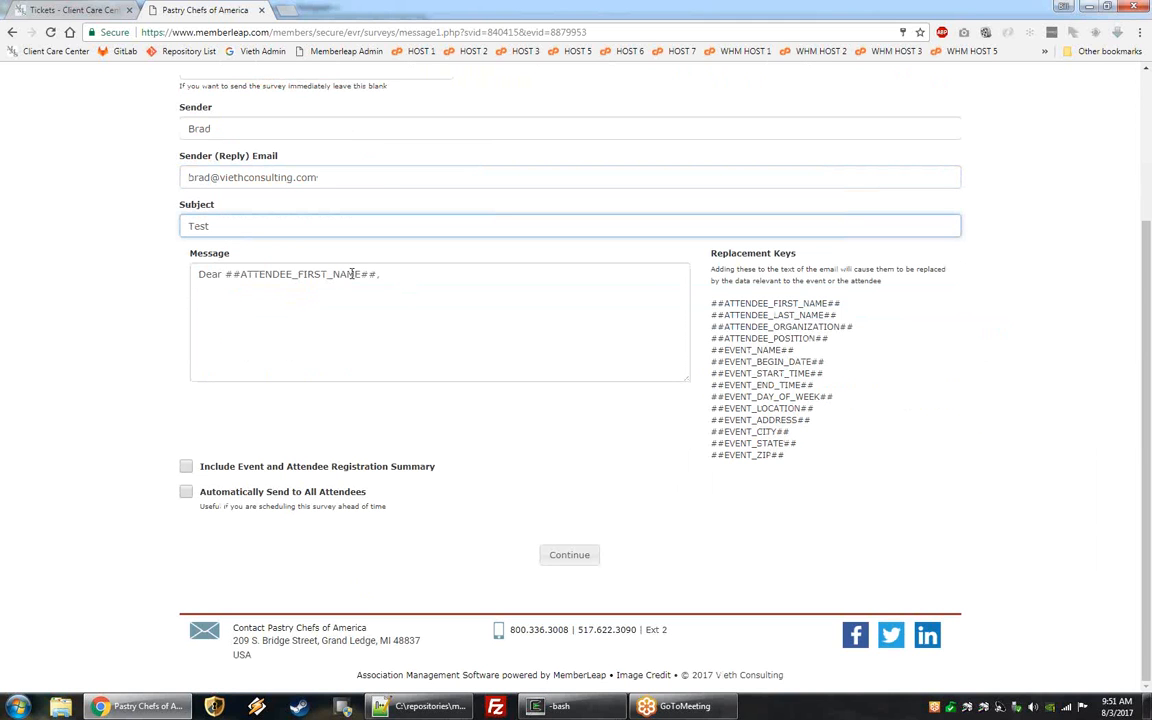
Examine the available replacement keys and how the attendee first name key is used in the message greeting.
left_click(716, 259)
left_click_drag(716, 257, 820, 428)
left_click(834, 390)
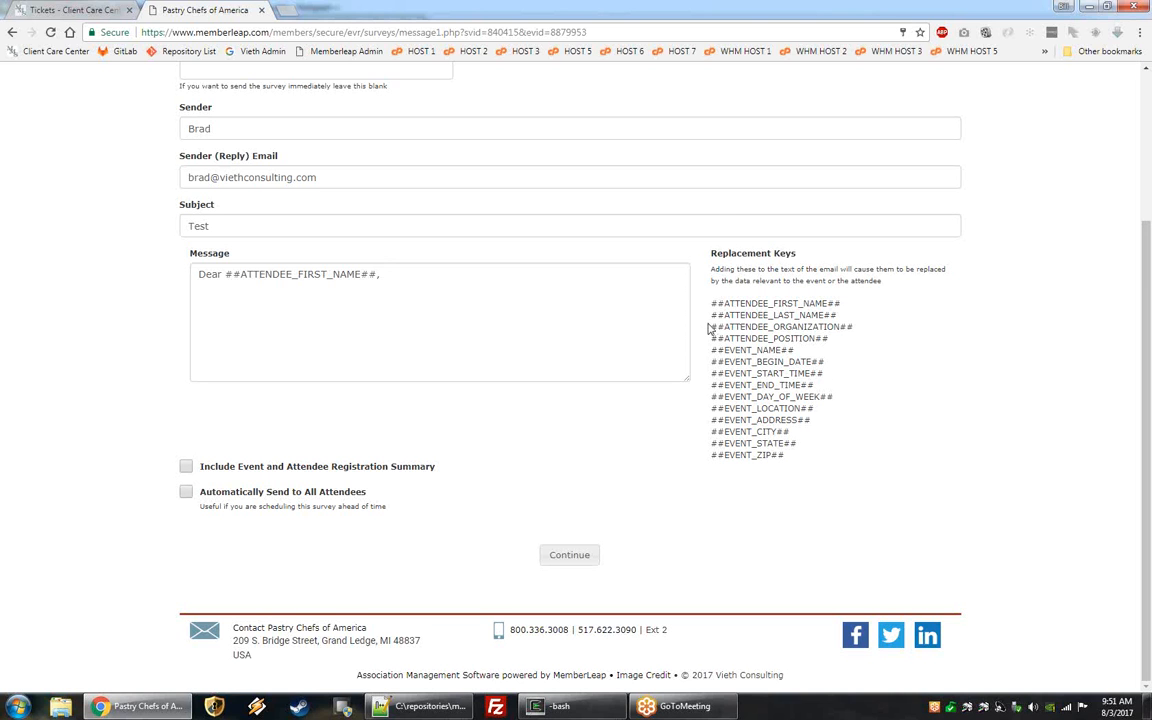
left_click_drag(711, 327, 856, 327)
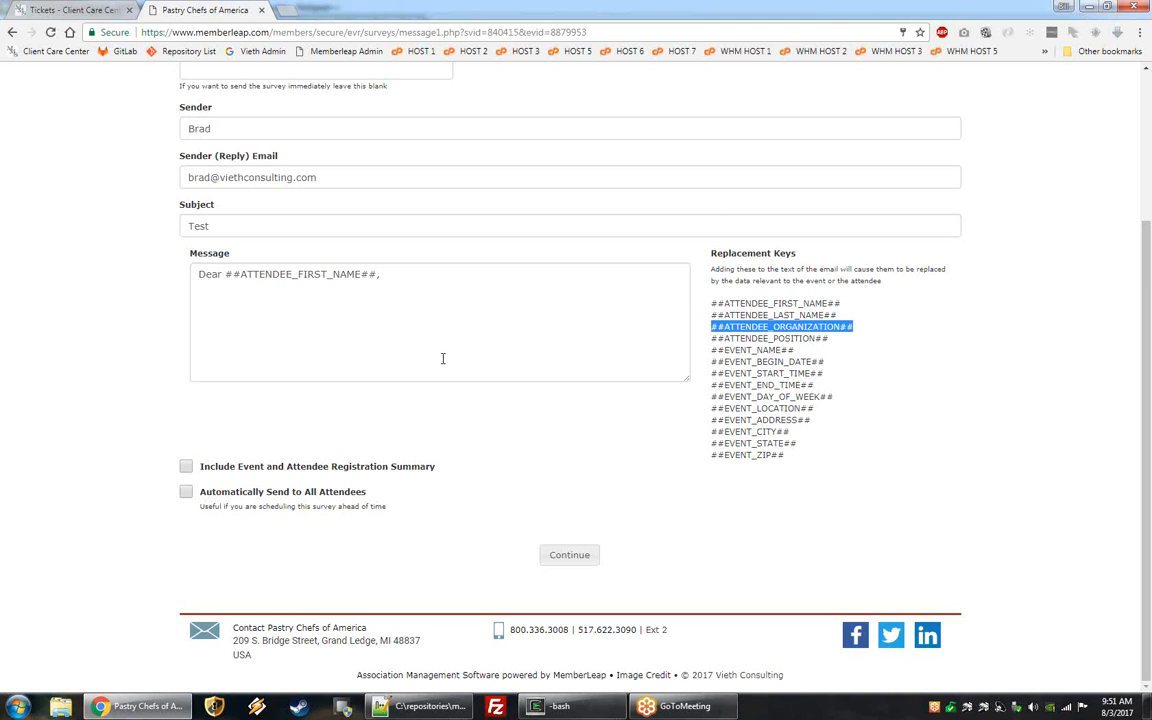
left_click_drag(224, 276, 381, 276)
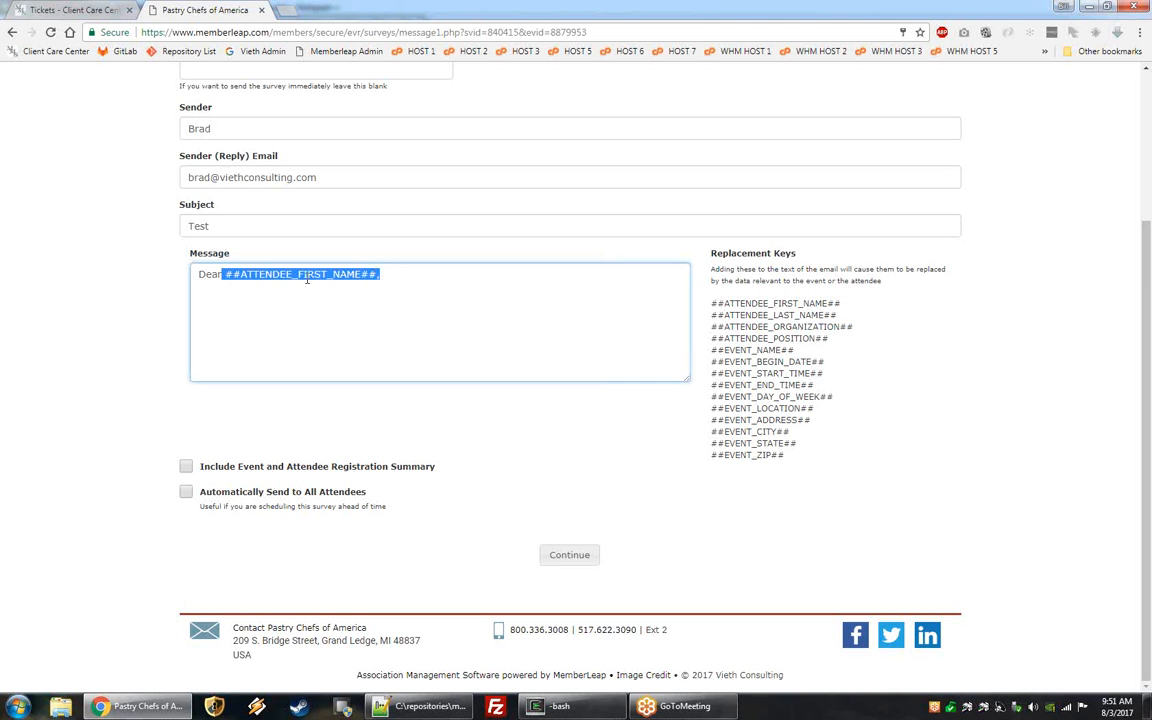
left_click_drag(740, 350, 722, 326)
left_click(791, 458)
left_click(774, 312)
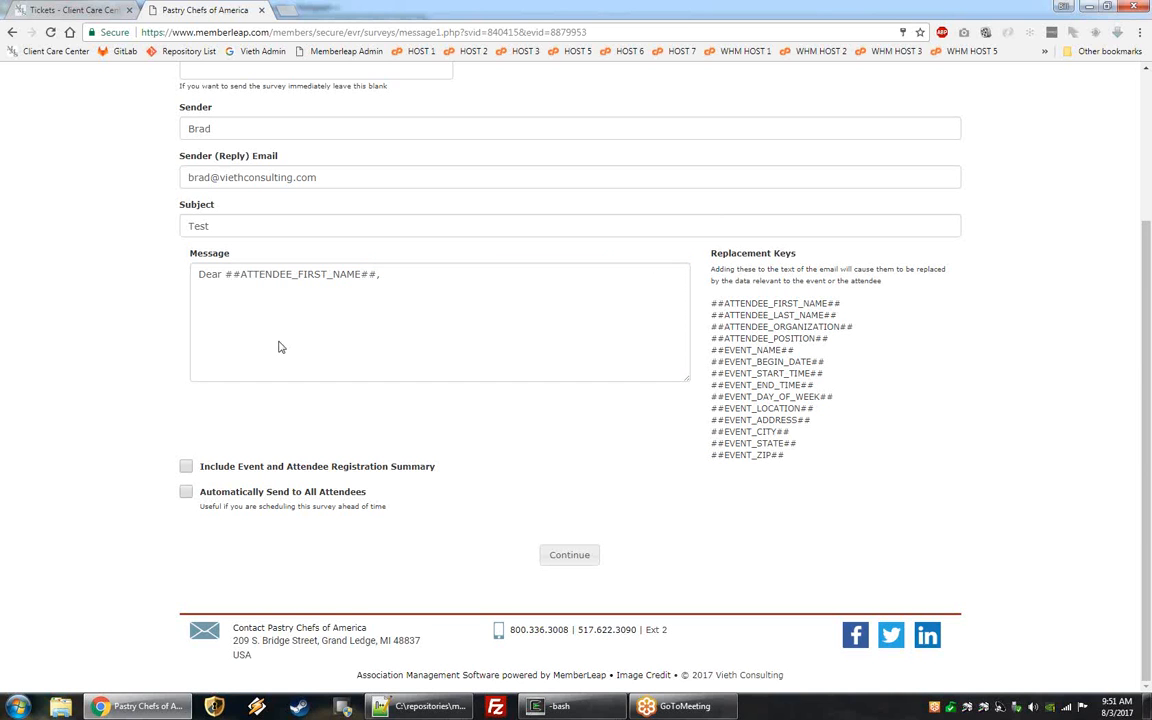
Include the event and attendee registration summary in the email and enable automatic sending to all attendees.
left_click(185, 468)
left_click(203, 494)
scroll(213, 186, "up", 1)
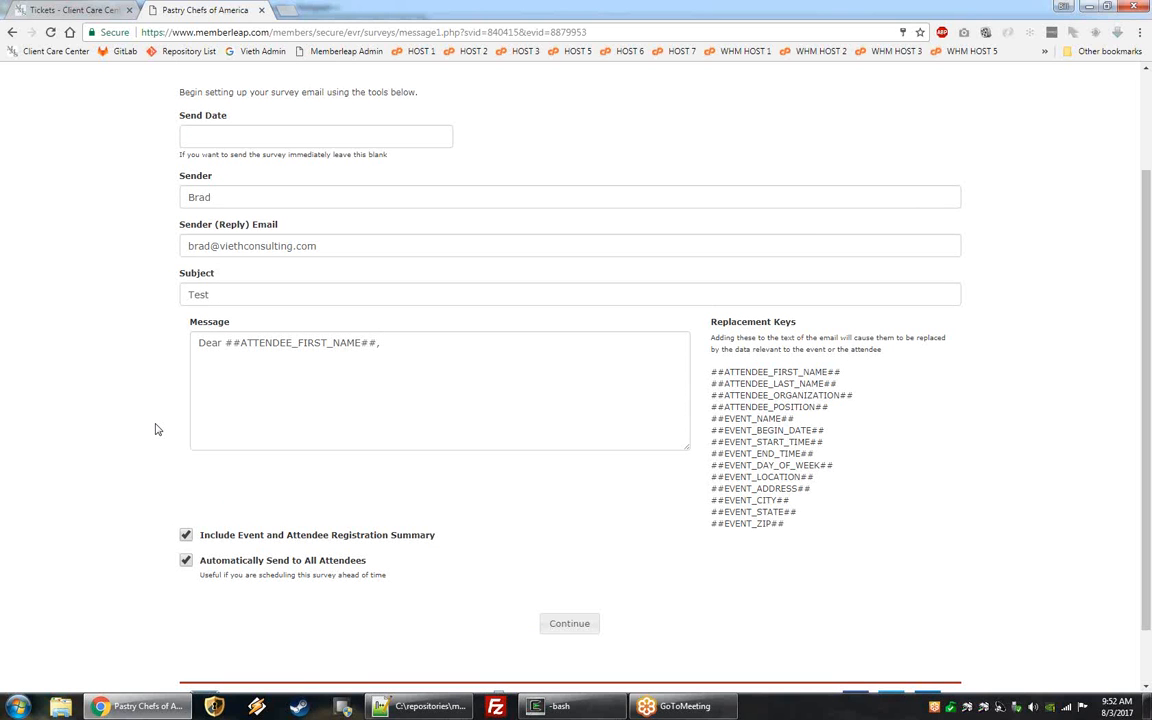
left_click_drag(387, 576, 361, 576)
left_click_drag(270, 566, 196, 556)
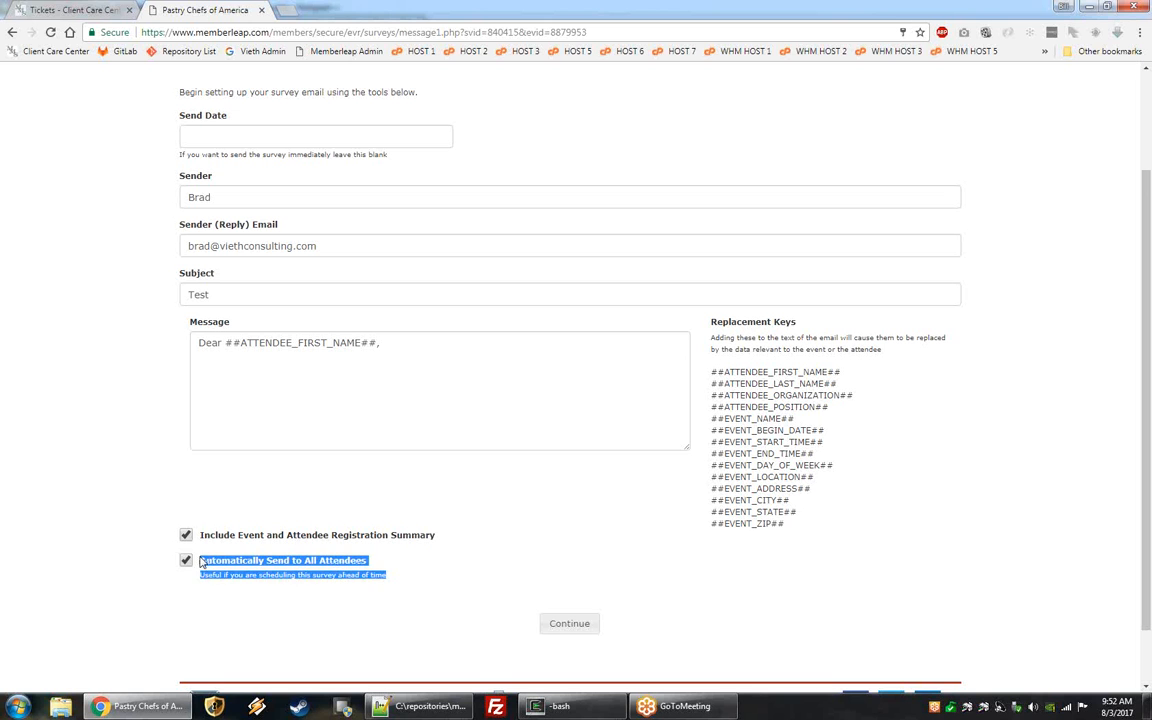
left_click(243, 584)
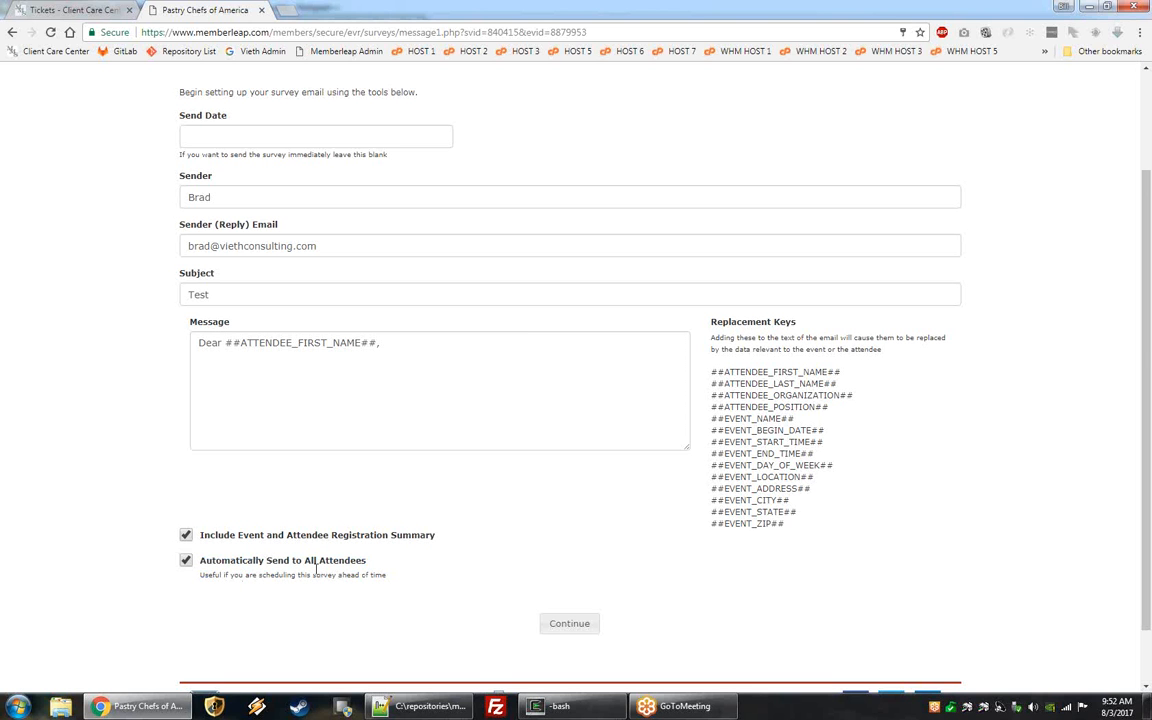
Disable automatic sending to all attendees and proceed without attachments to the survey recipients.
left_click(186, 560)
scroll(394, 575, "down", 2)
left_click(571, 557)
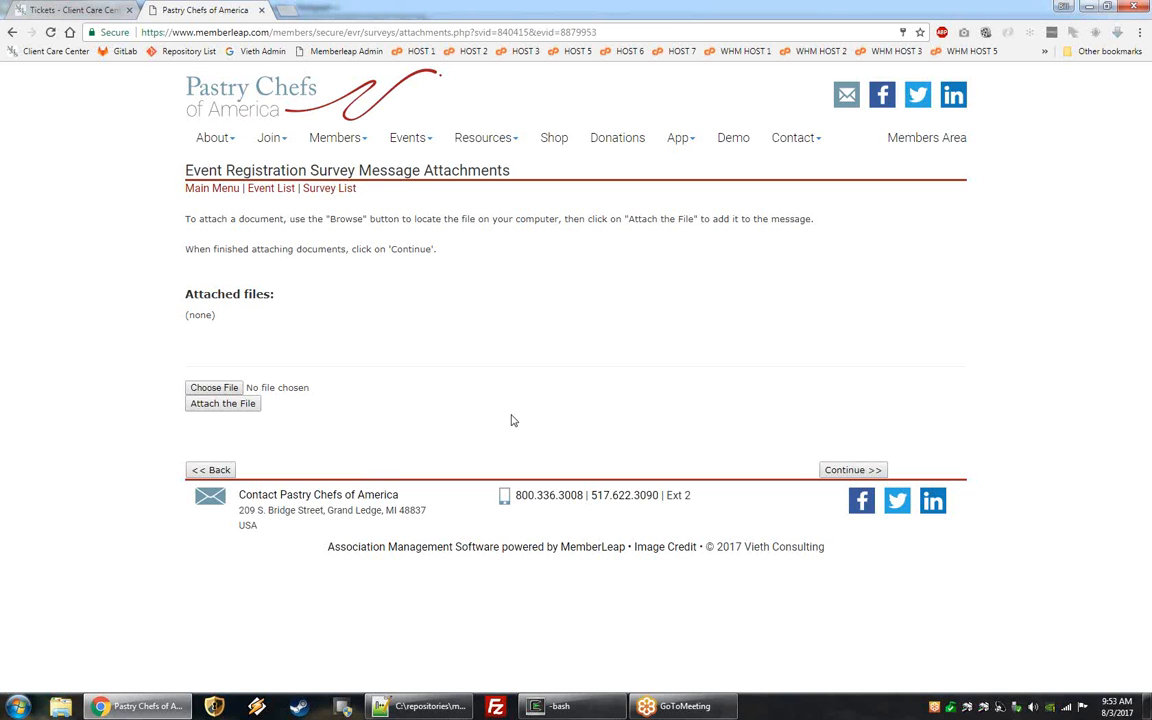
left_click(870, 469)
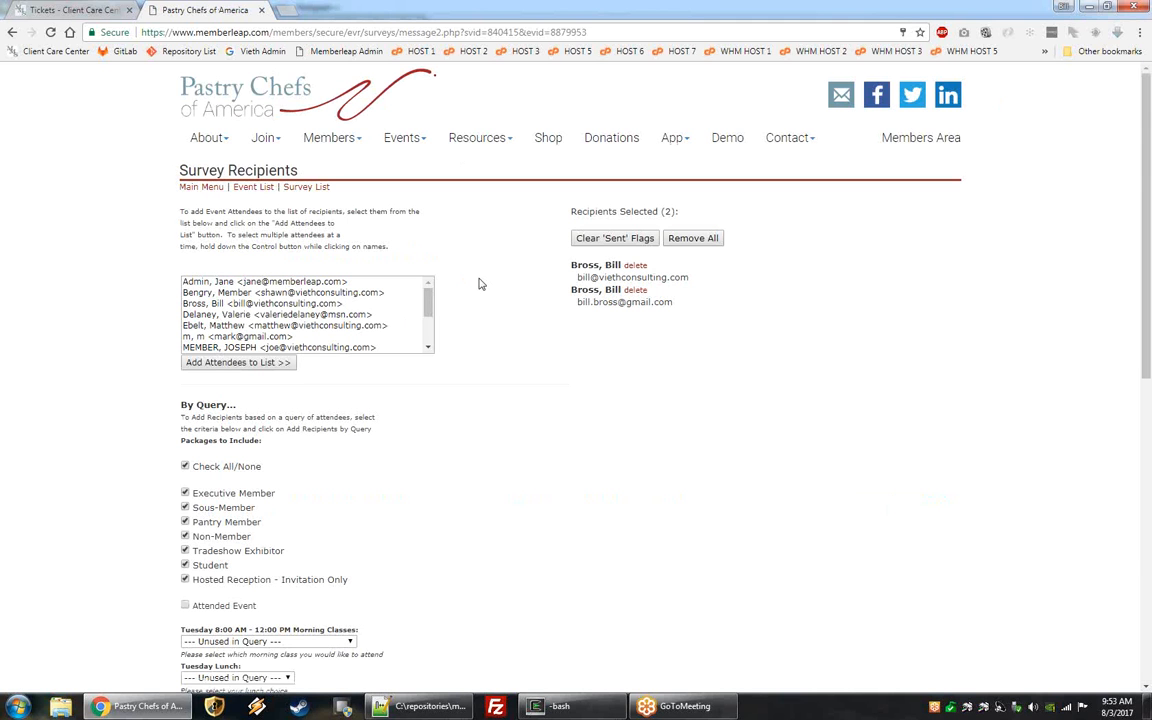
Add the first, third and sixth attendees in the attendee list to the survey recipients.
left_click_drag(430, 301, 430, 287)
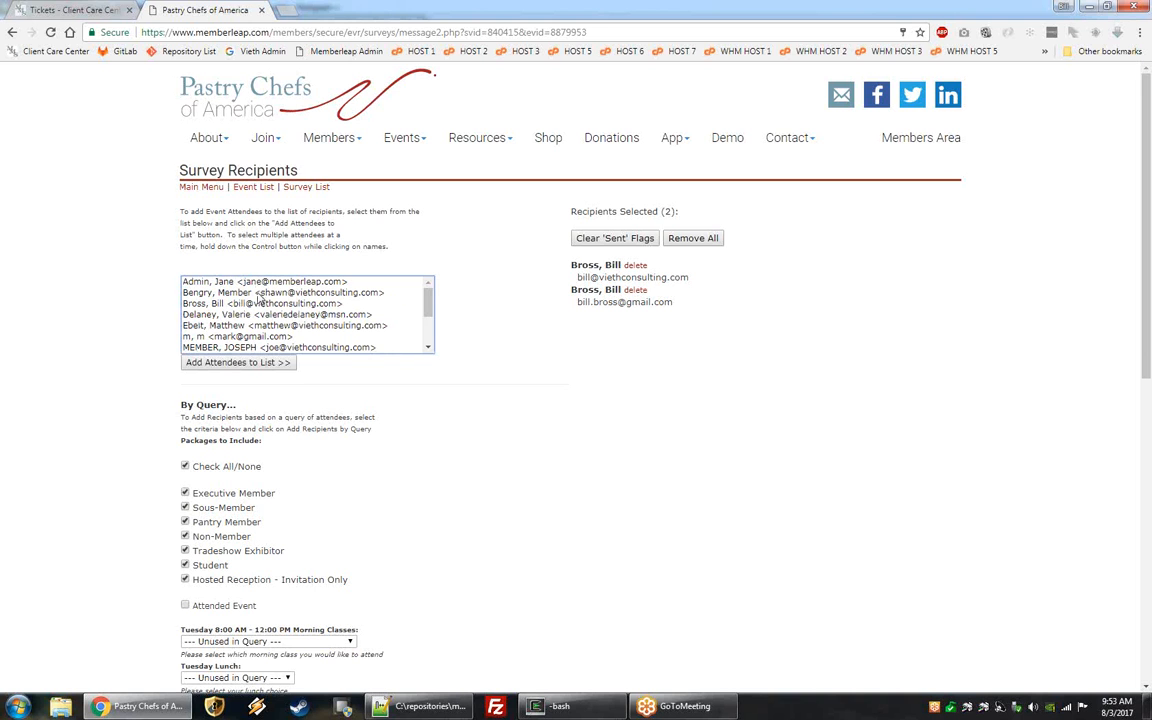
left_click(260, 282)
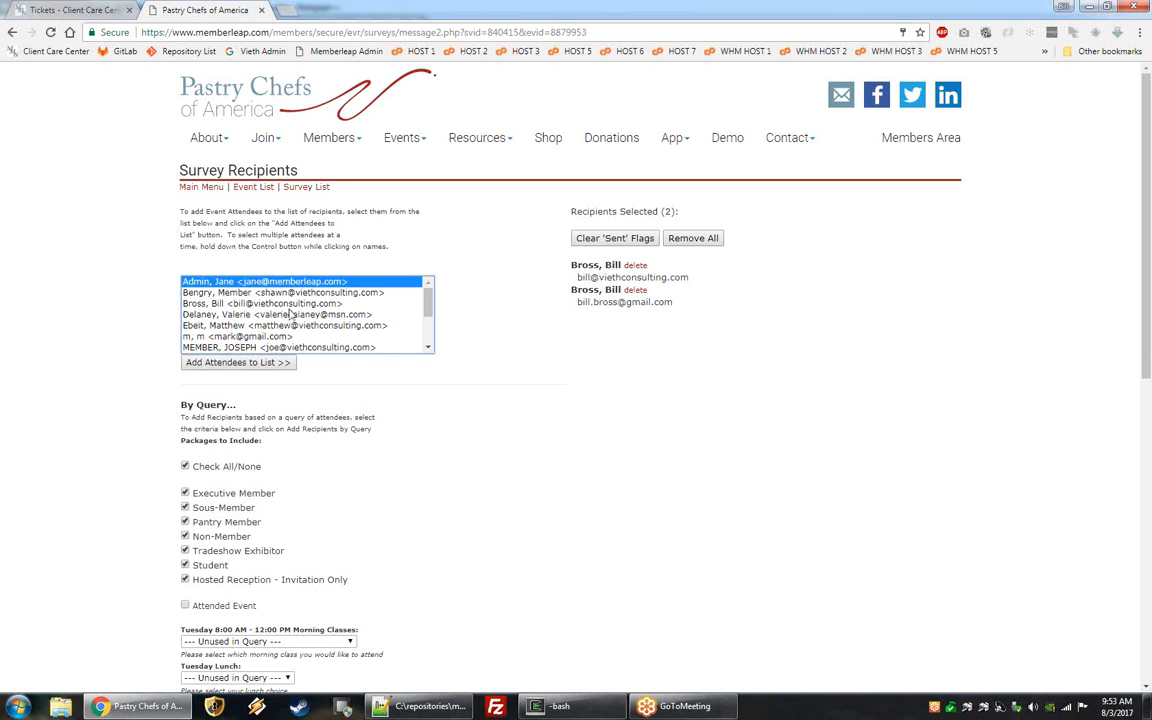
left_click(235, 304, "ctrl")
left_click(235, 337, "ctrl")
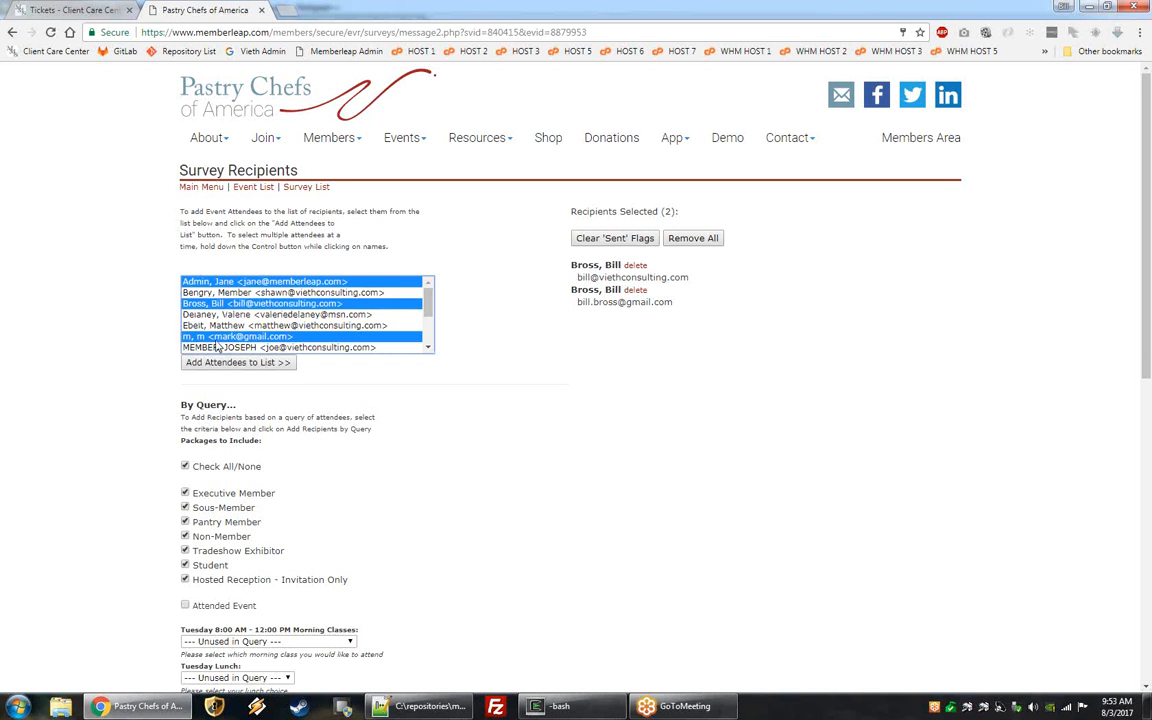
left_click(262, 363)
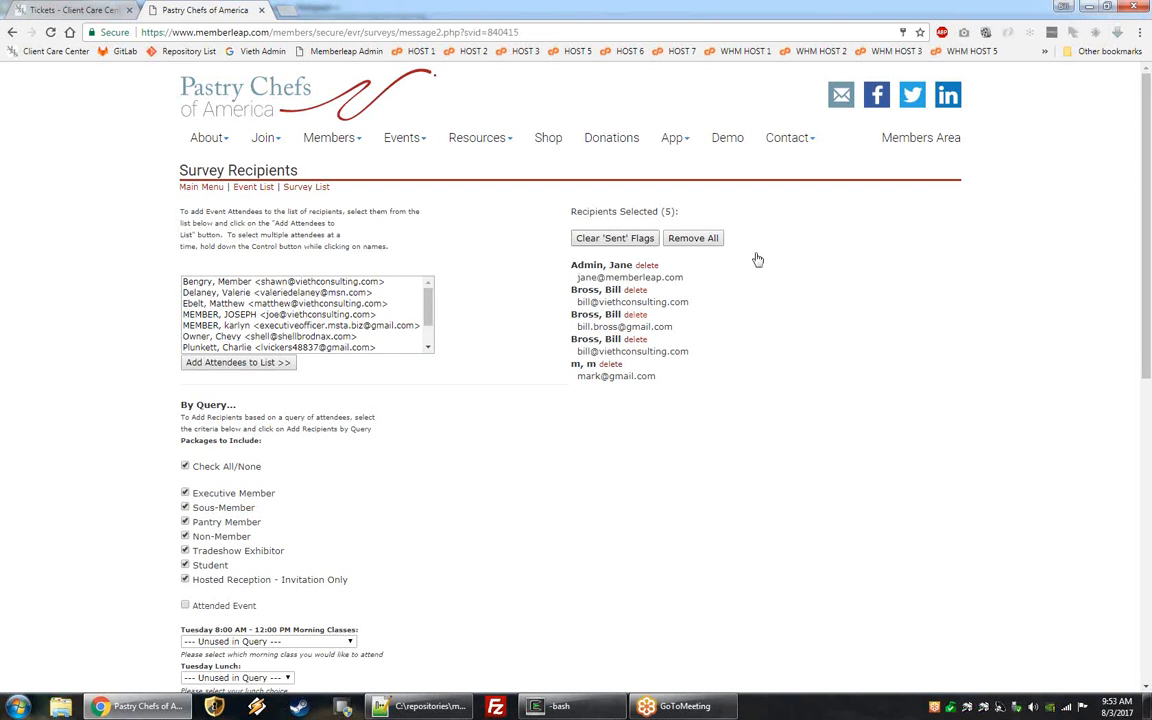
Set the Tuesday Lunch criterion to Beef in the recipient query and look over the remaining criteria.
scroll(350, 340, "down", 3)
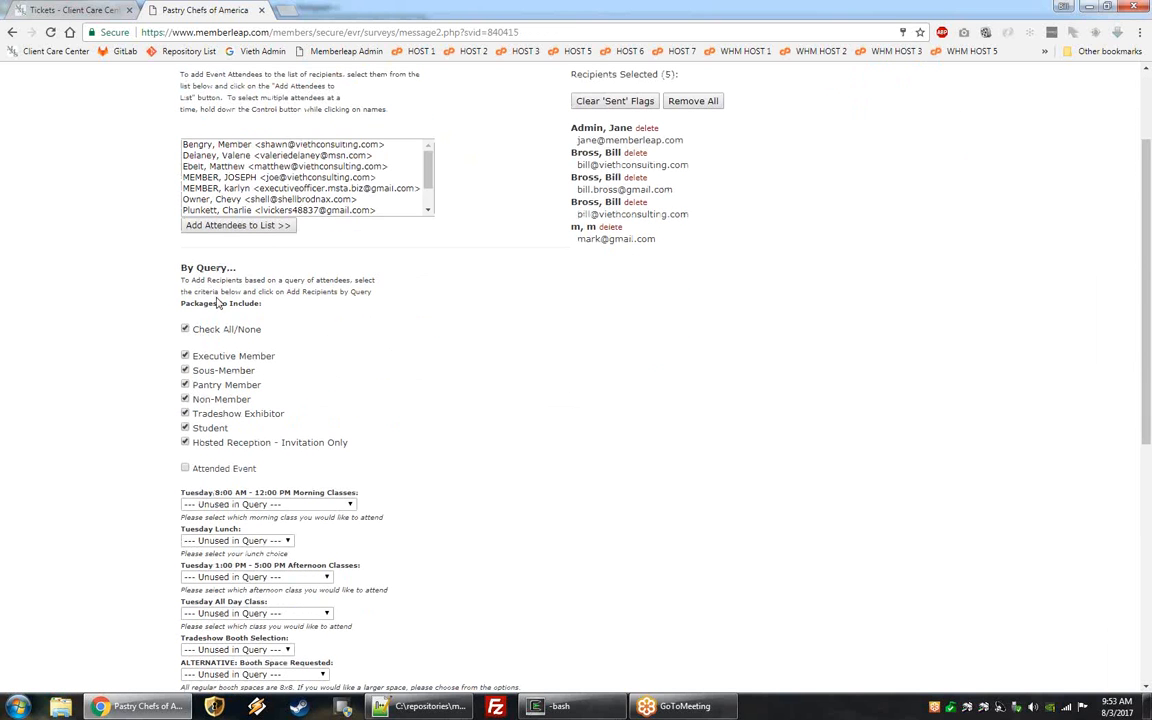
scroll(250, 445, "down", 2)
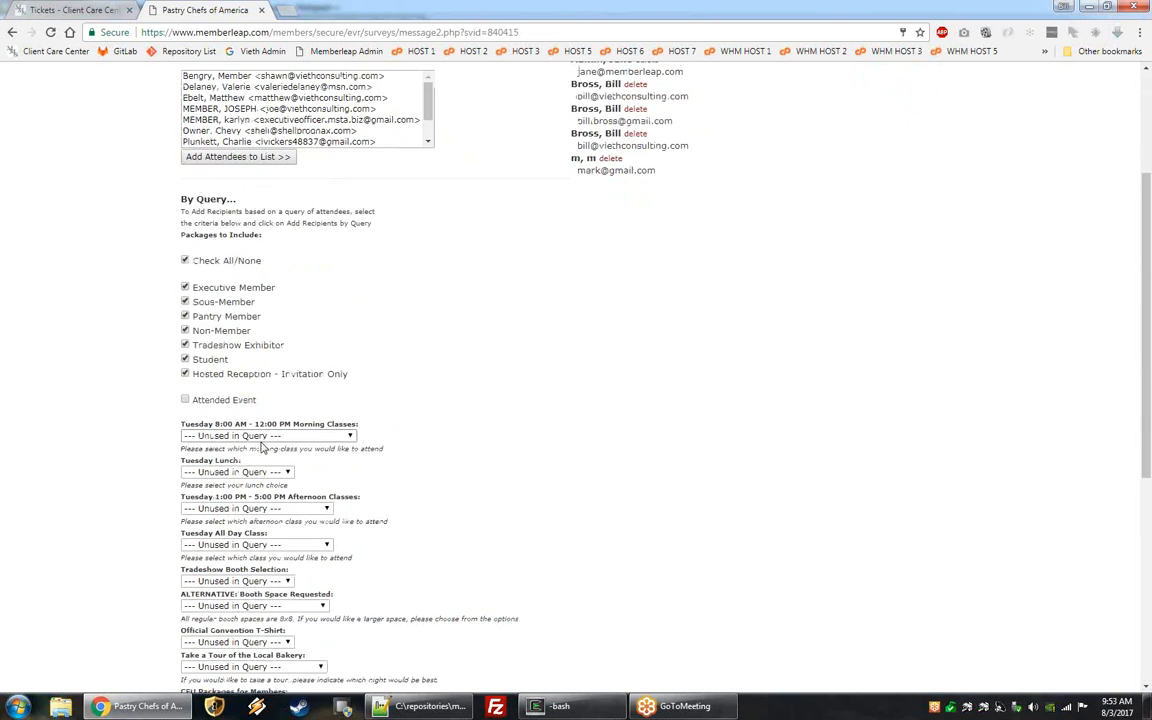
scroll(250, 461, "down", 2)
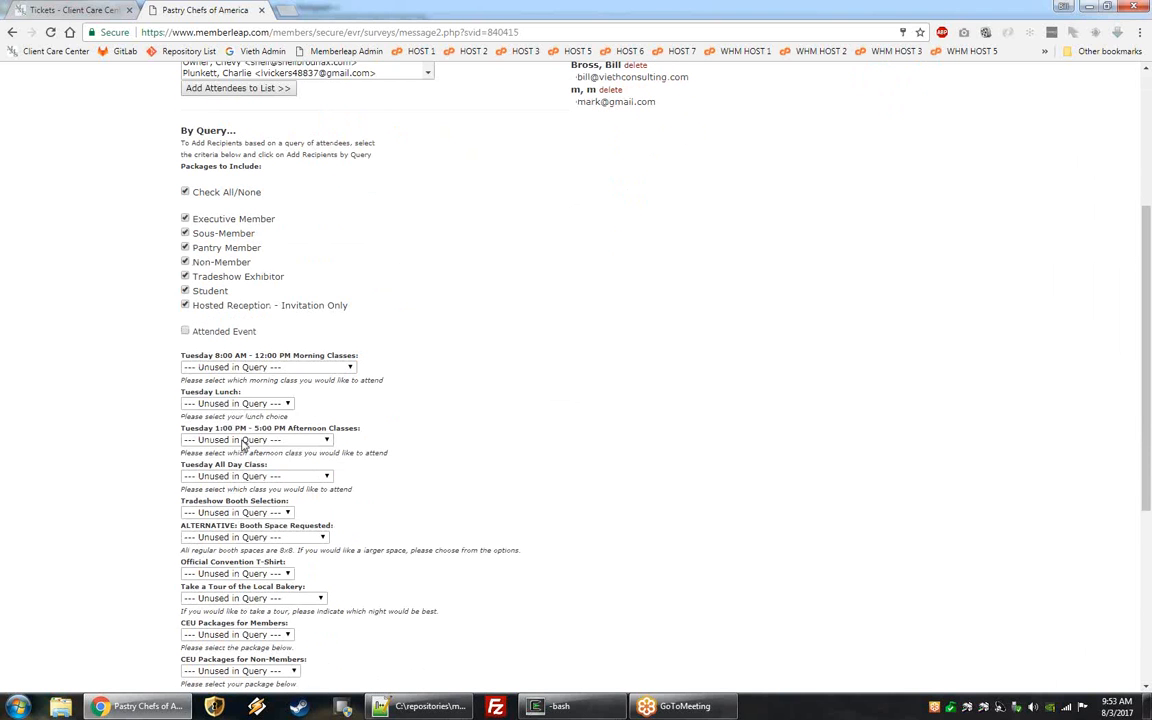
left_click(238, 403)
left_click(198, 426)
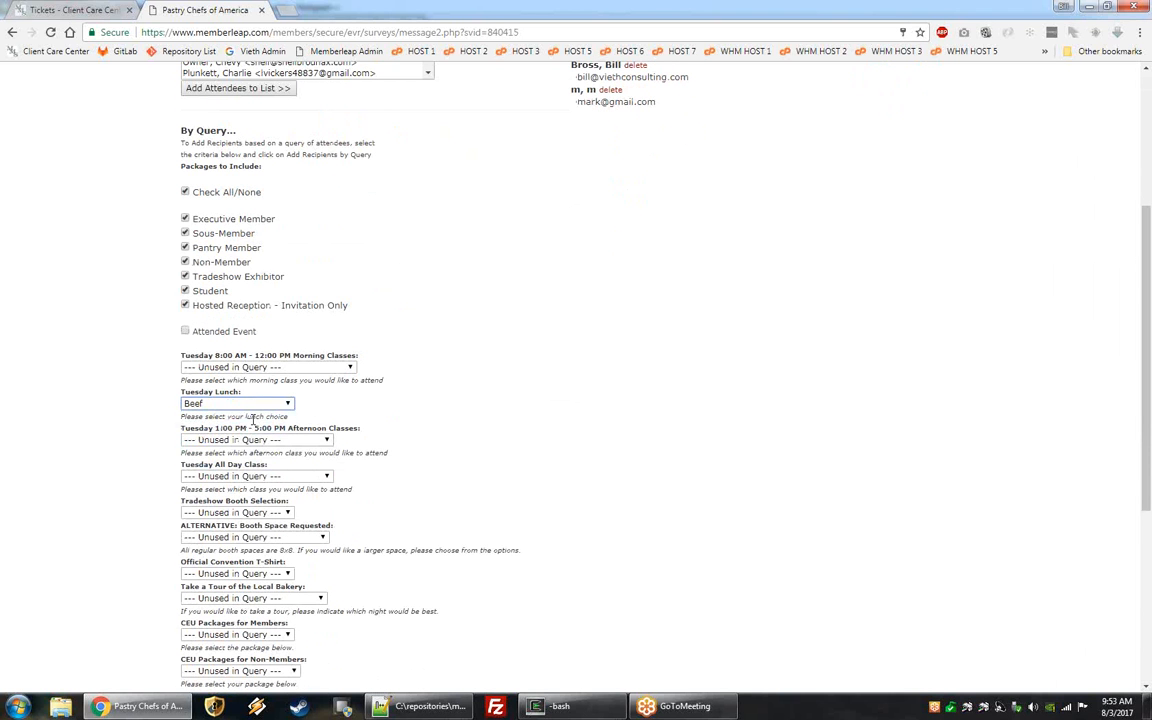
scroll(256, 418, "down", 10)
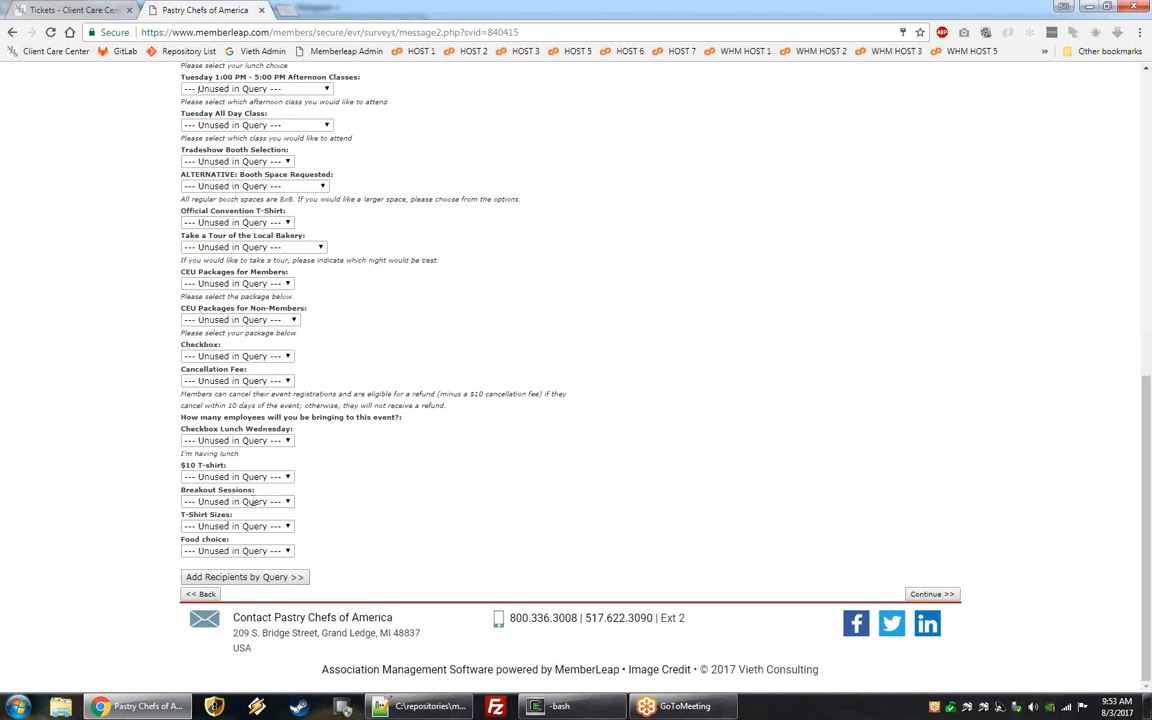
scroll(253, 505, "up", 10)
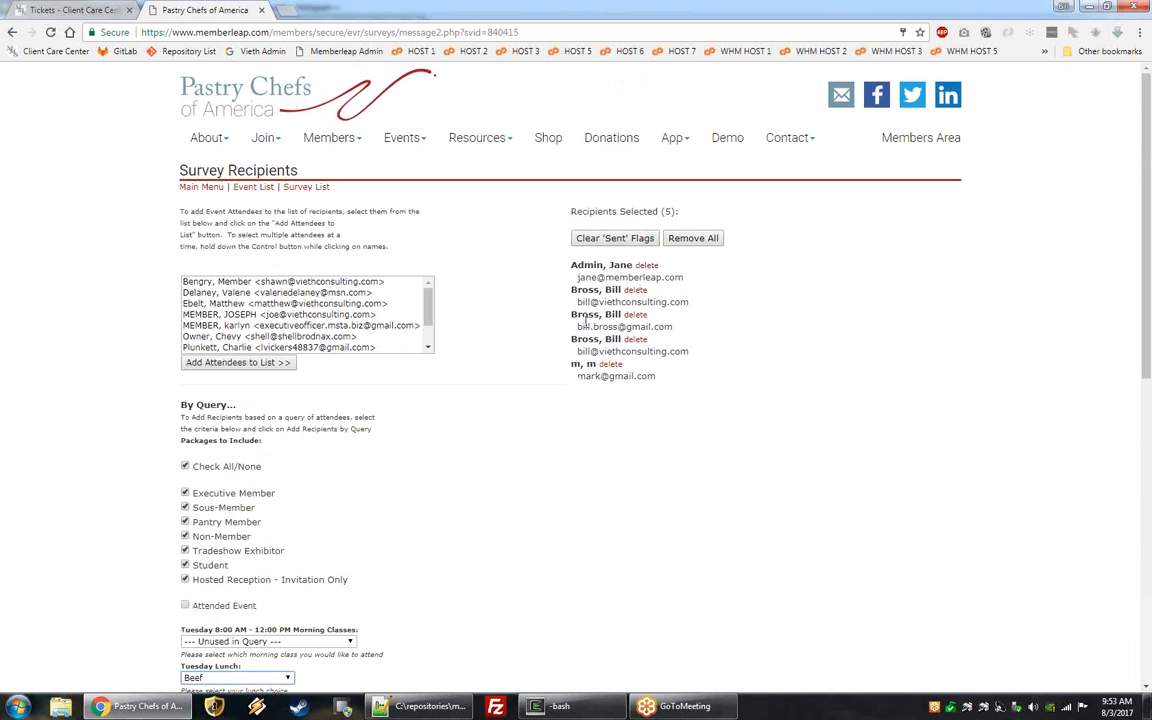
Remove all selected recipients and add only the last attendee in the attendee list.
left_click(646, 266)
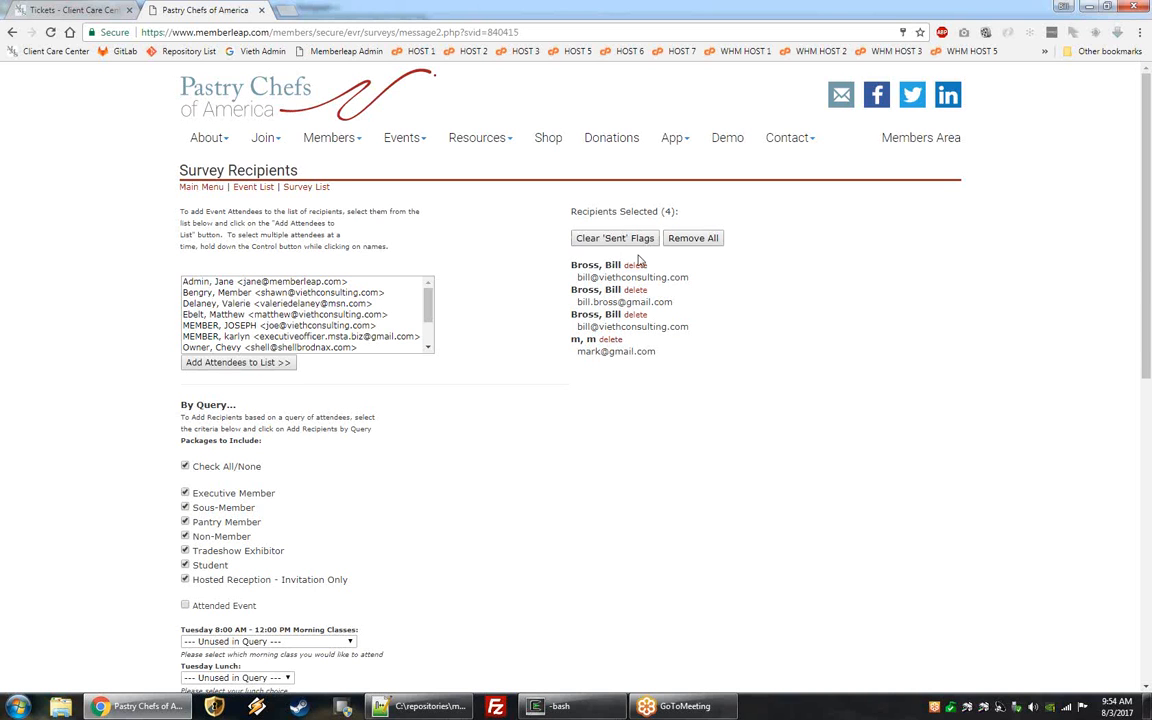
left_click(689, 243)
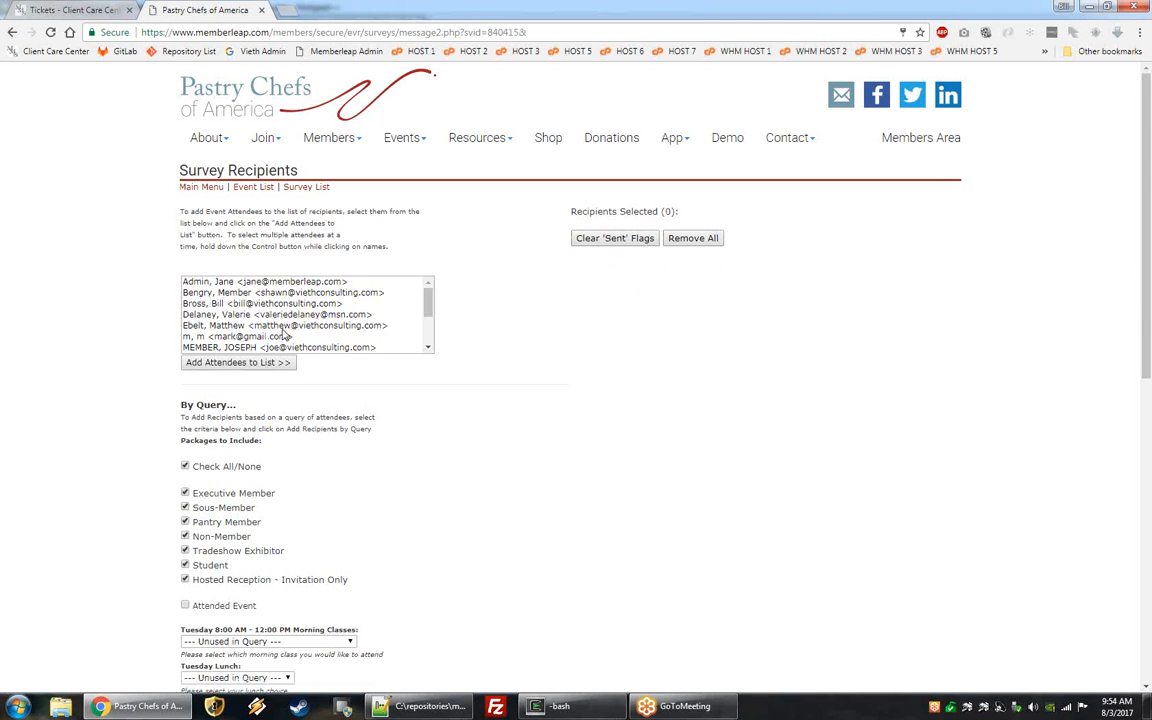
scroll(285, 335, "down", 2)
left_click(262, 347)
left_click(258, 363)
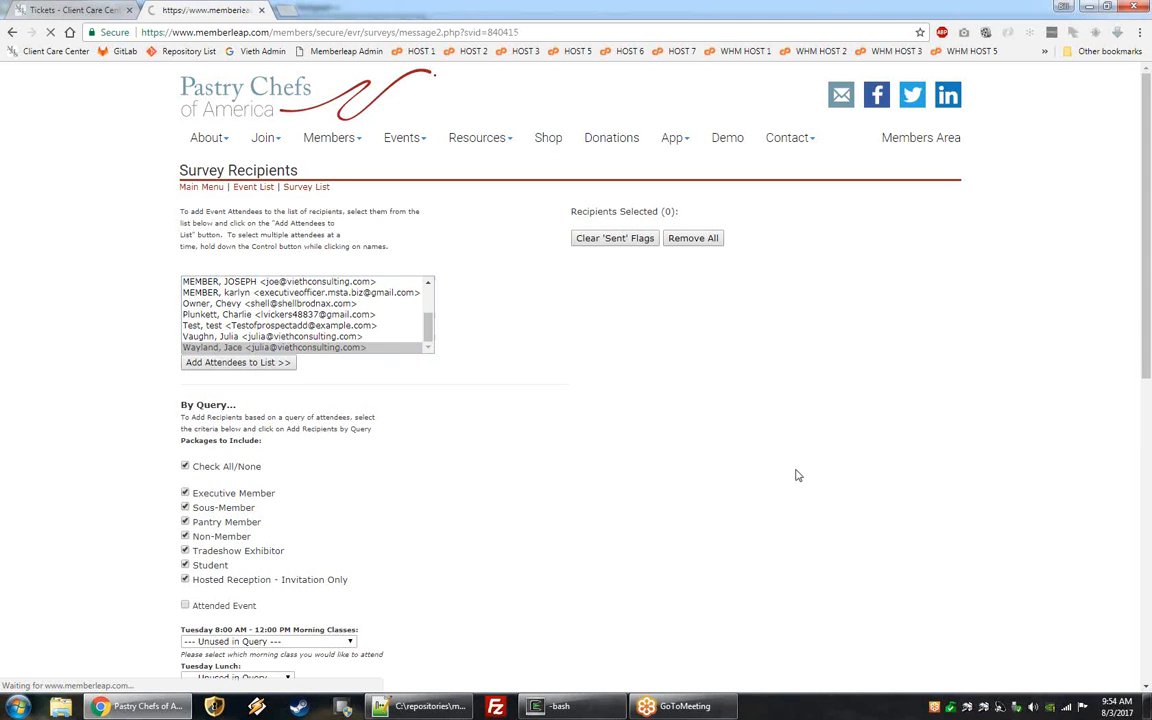
Continue to the survey message summary and review its sending time, recipient, survey link note and attachments.
scroll(797, 475, "down", 6)
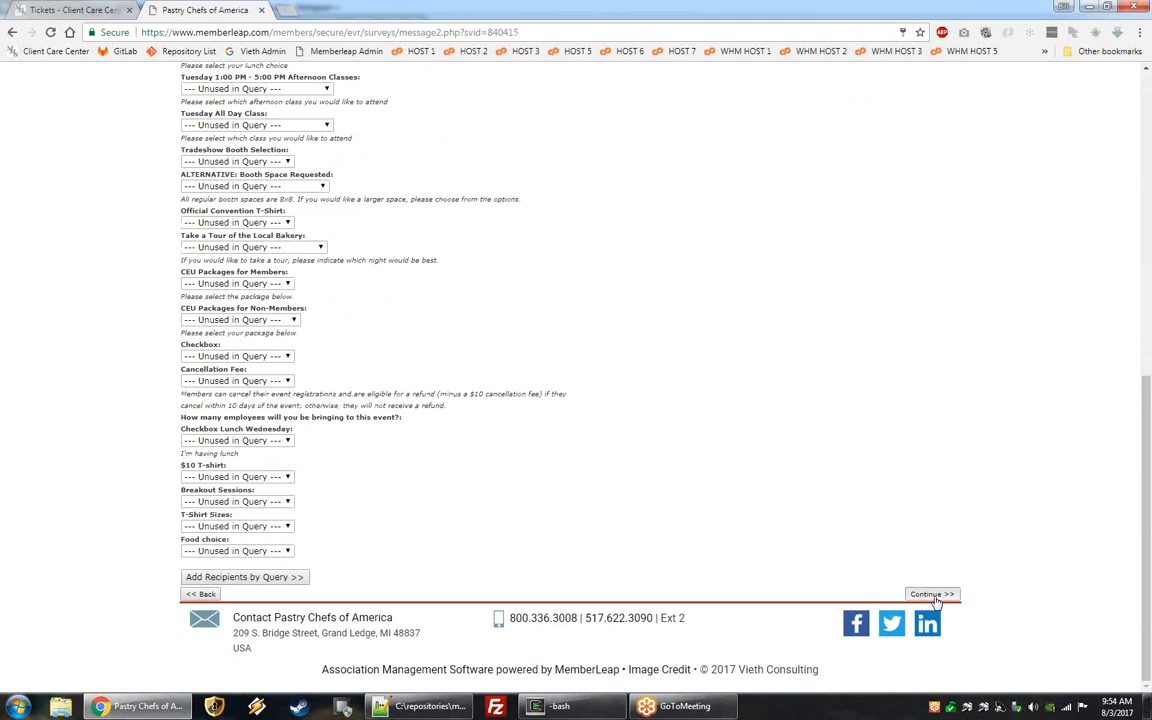
left_click(932, 595)
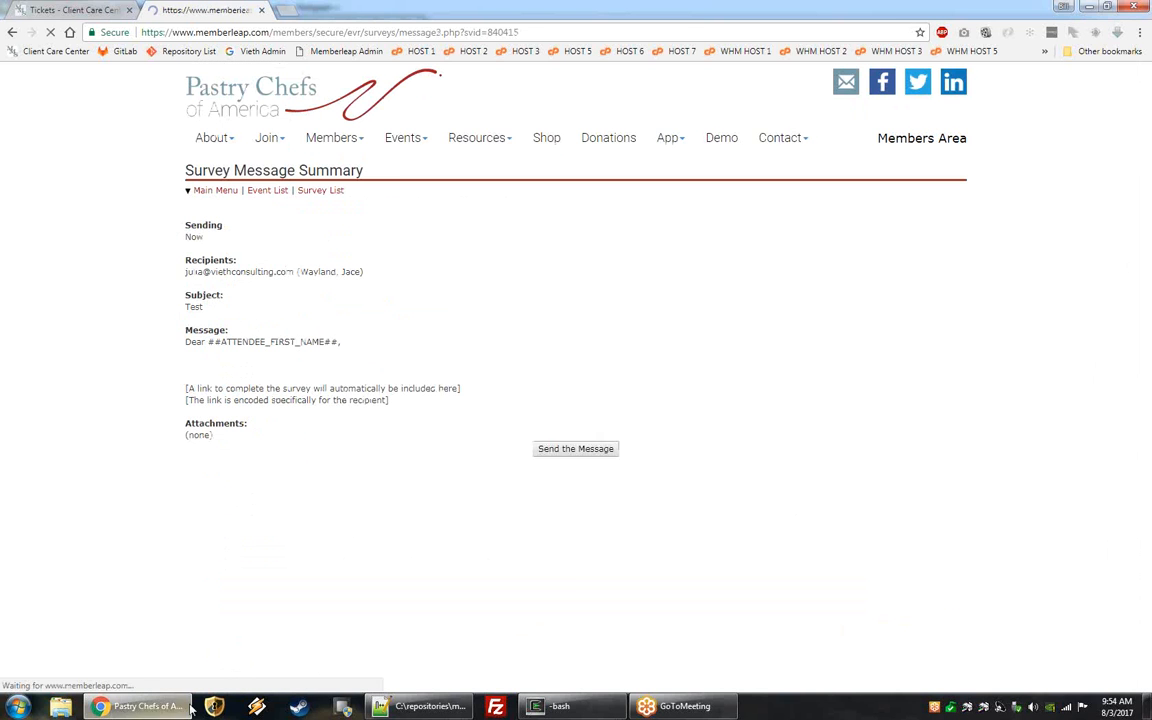
double_click(193, 237)
left_click_drag(184, 271, 349, 291)
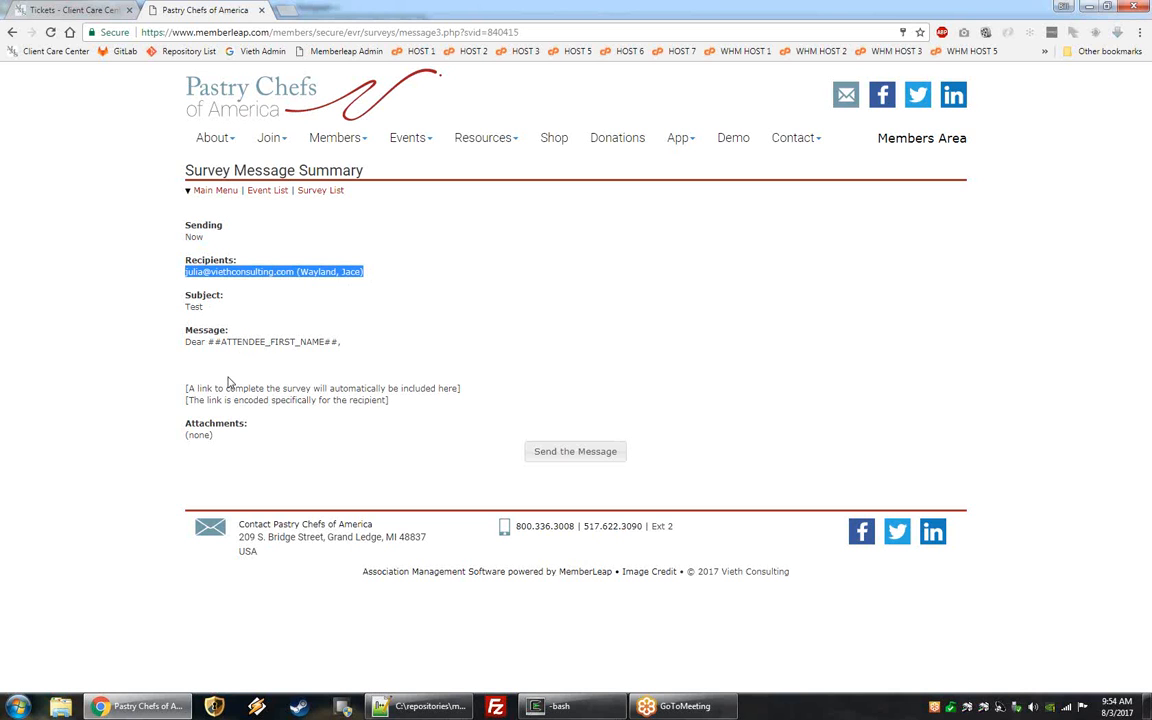
left_click_drag(185, 390, 478, 385)
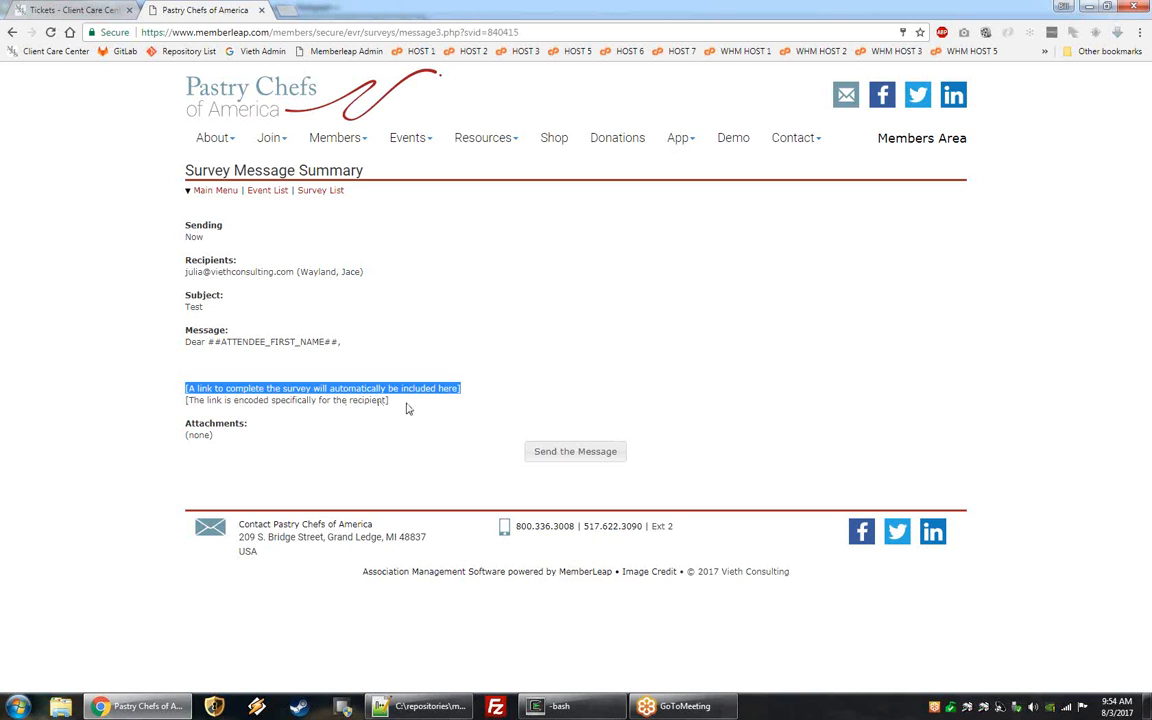
left_click(212, 446)
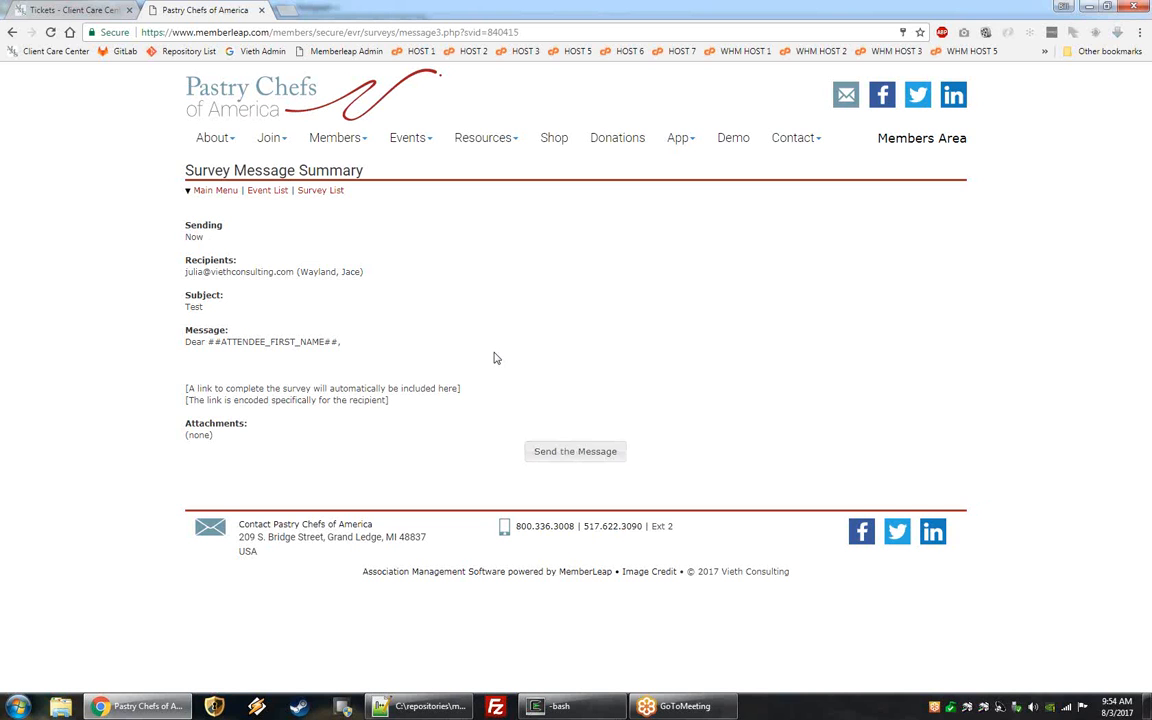
Return to the survey list without sending the message and open the Results (Totals) report for Attendee Feedback.
left_click(321, 190)
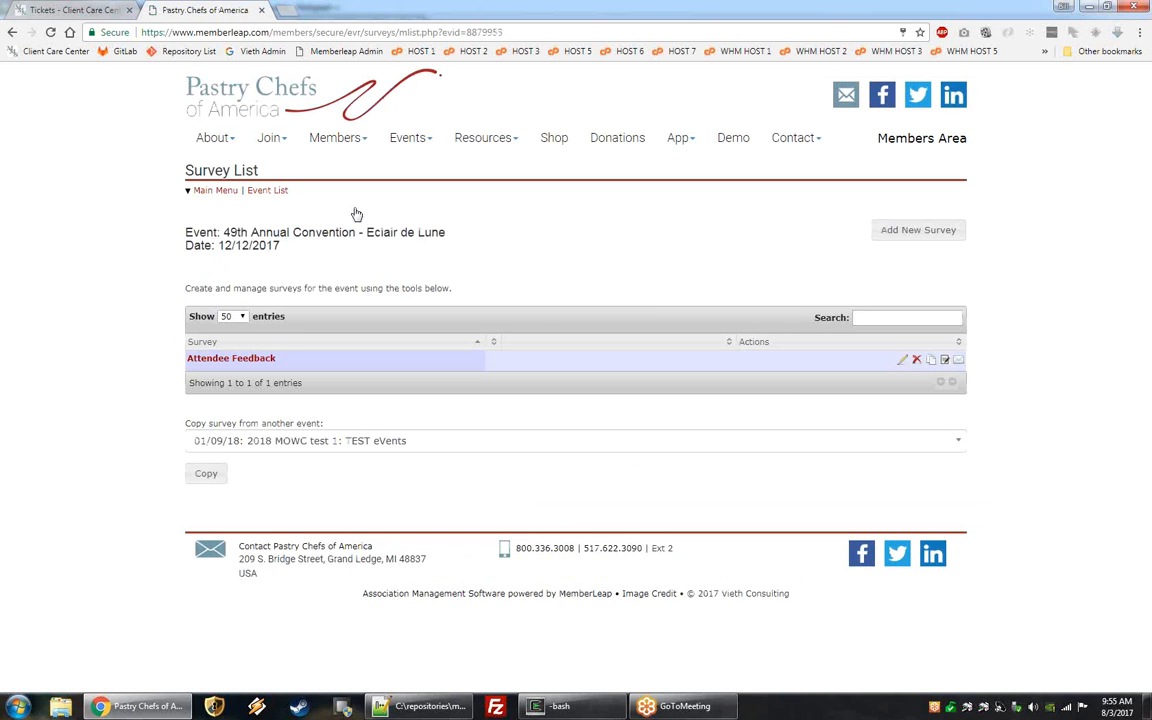
left_click_drag(857, 18, 817, 1)
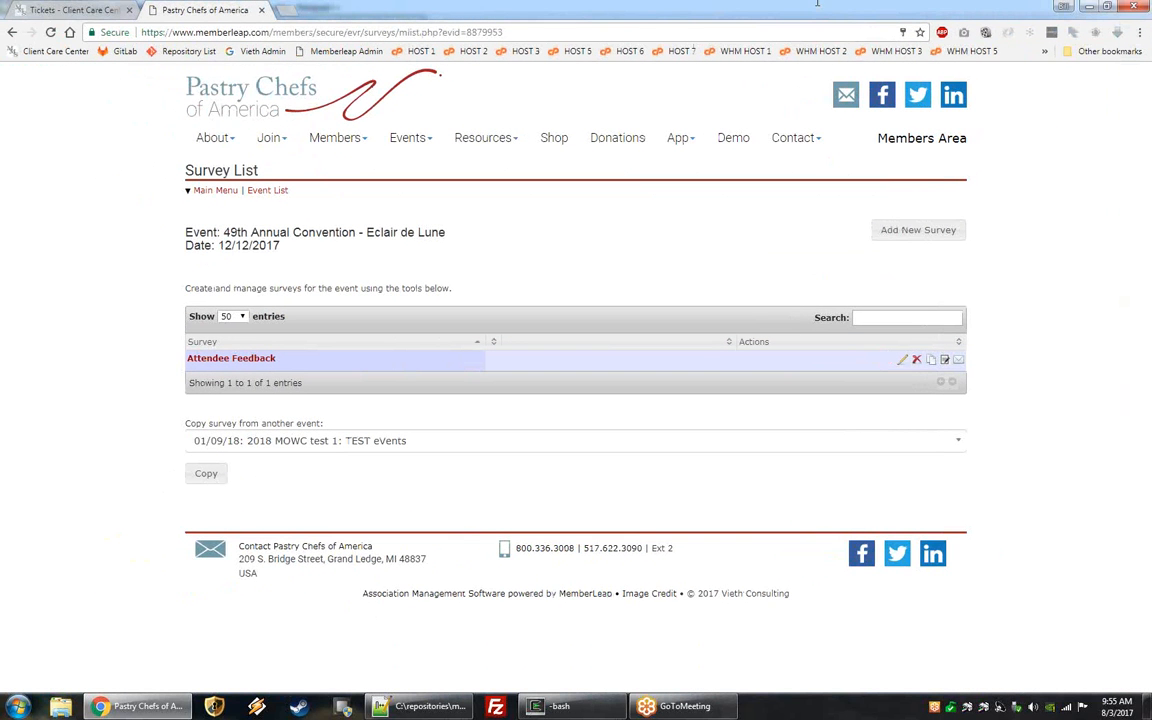
left_click(946, 362)
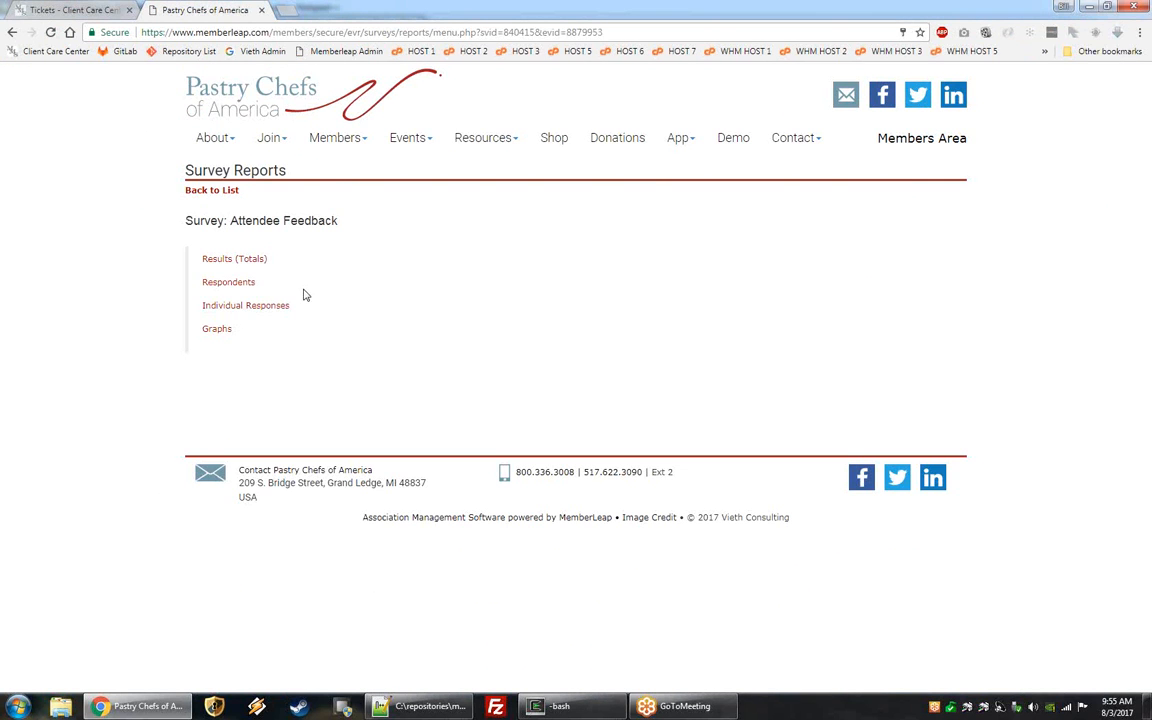
left_click(273, 282)
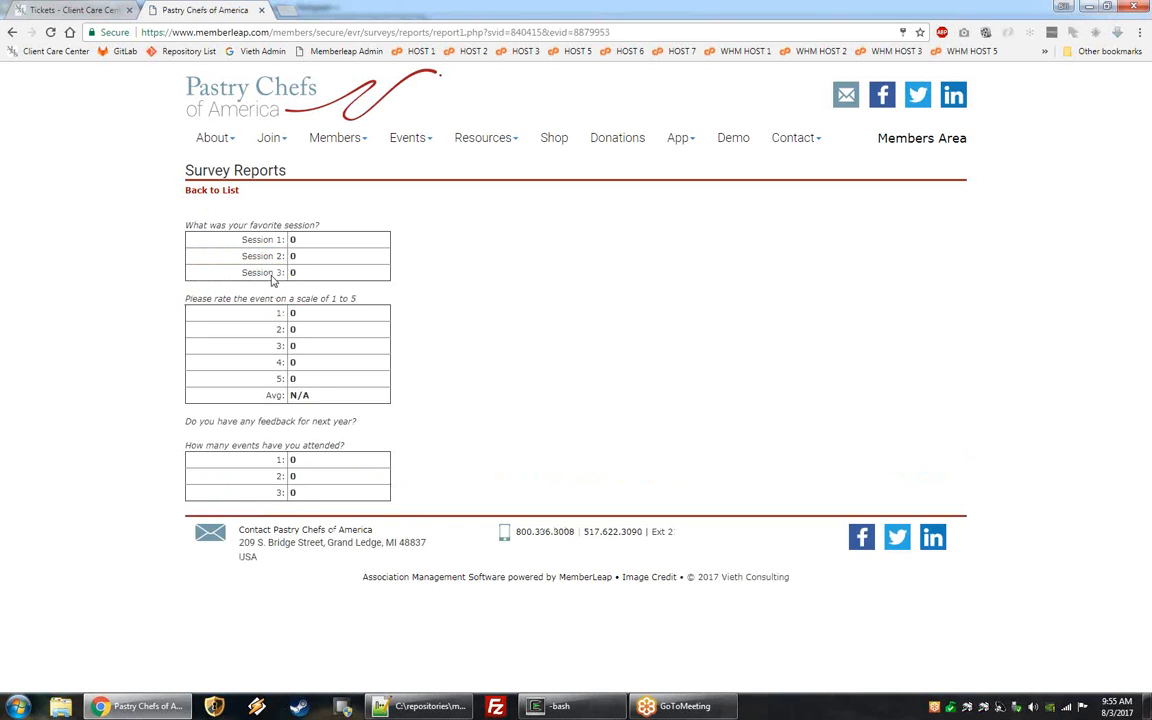
Review the answer totals for every question in the Results (Totals) report and return to the survey report menu.
left_click_drag(185, 221, 451, 486)
left_click(428, 440)
key("F5")
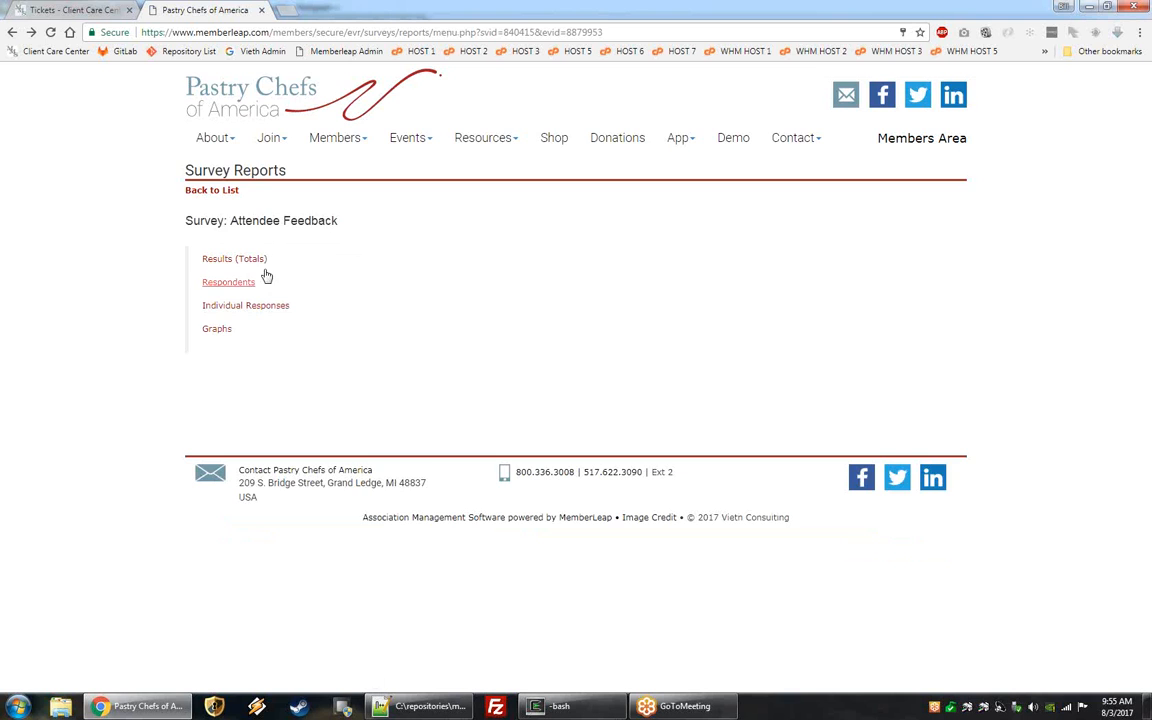
View the Respondents report with its completion statuses and the Individual Responses report, returning to the survey report menu after each.
left_click(240, 284)
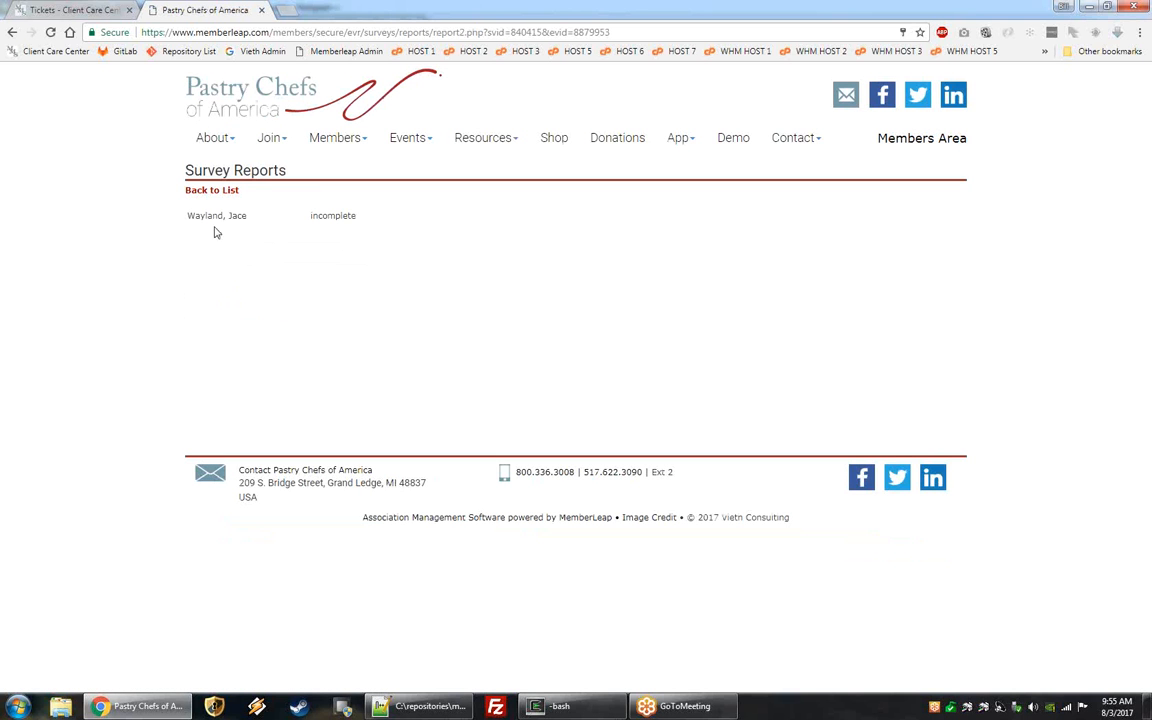
left_click_drag(189, 216, 366, 220)
left_click(380, 334)
key("alt+Left")
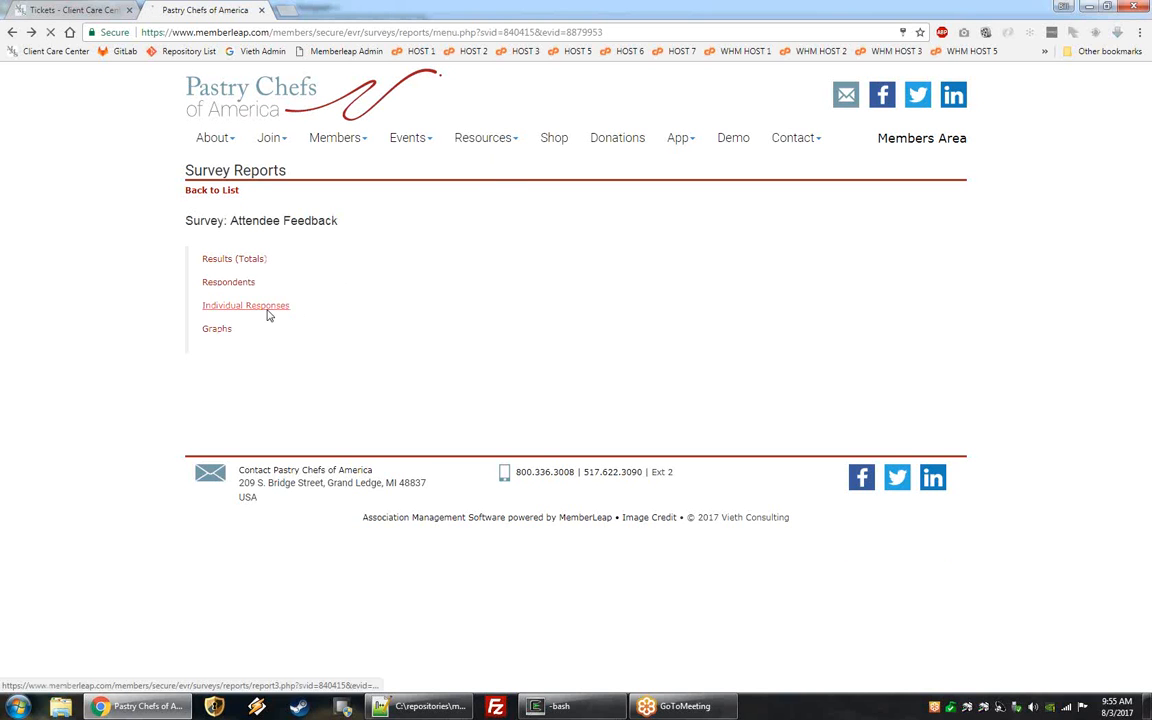
left_click(267, 314)
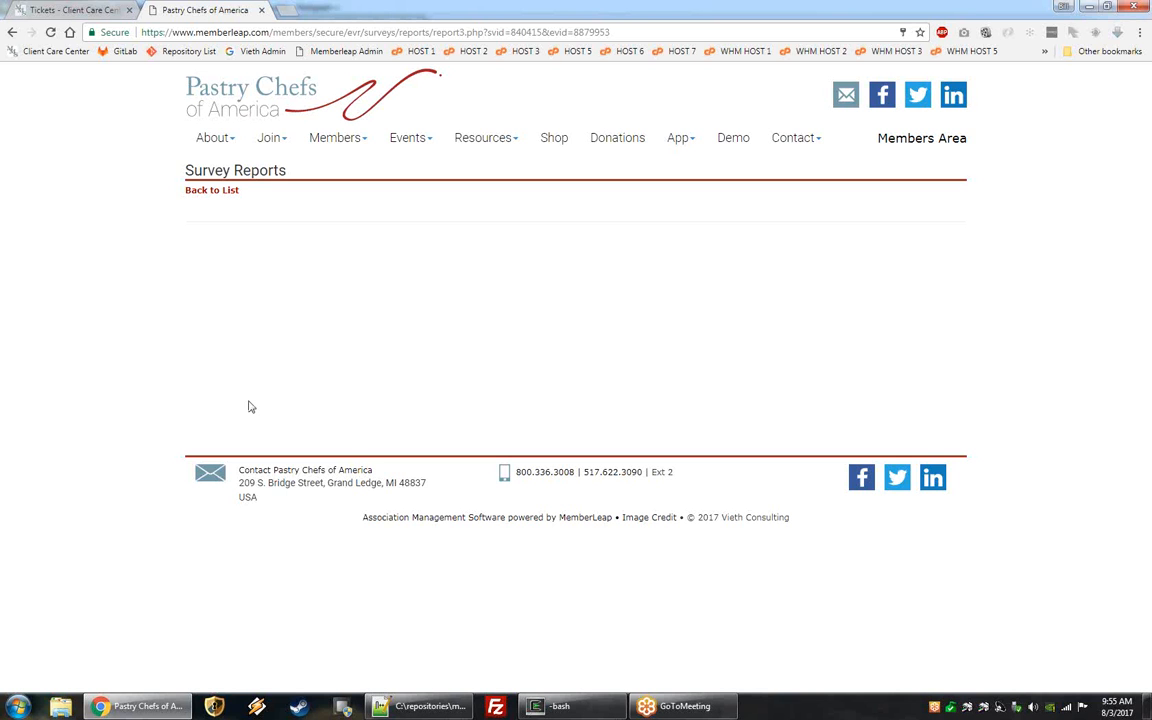
key("alt+Left")
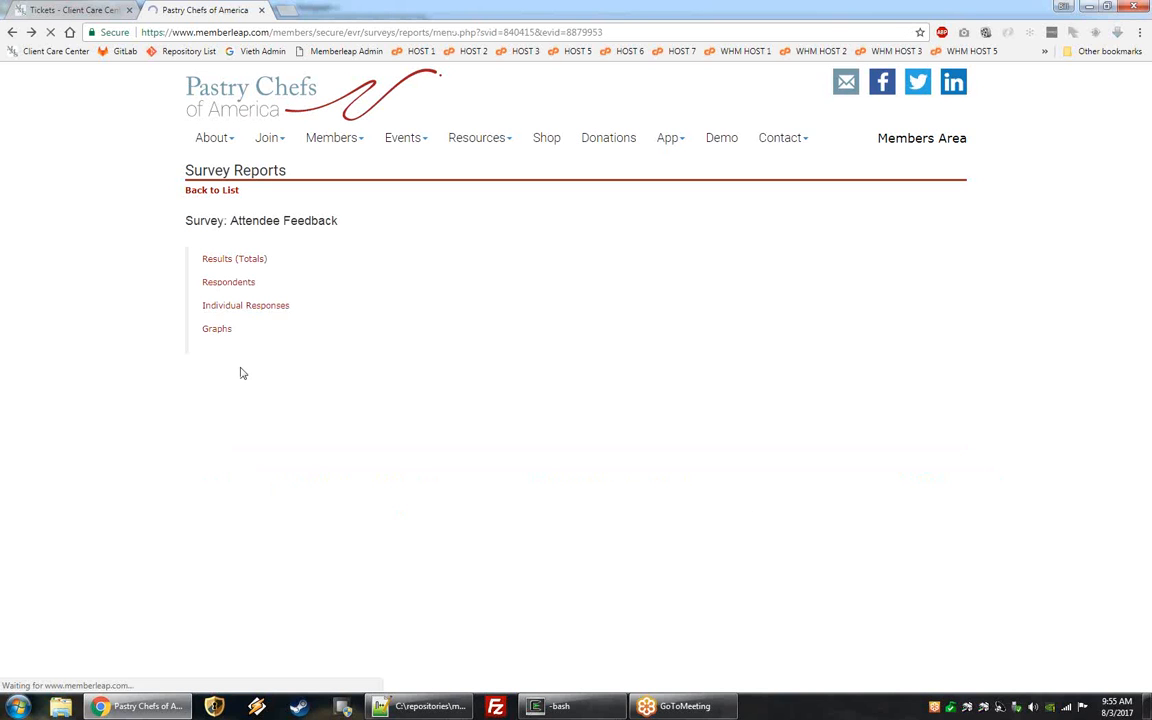
Examine the Graphs report's charts for all questions, including the Doughnut chart type, and return to the survey list.
left_click(214, 330)
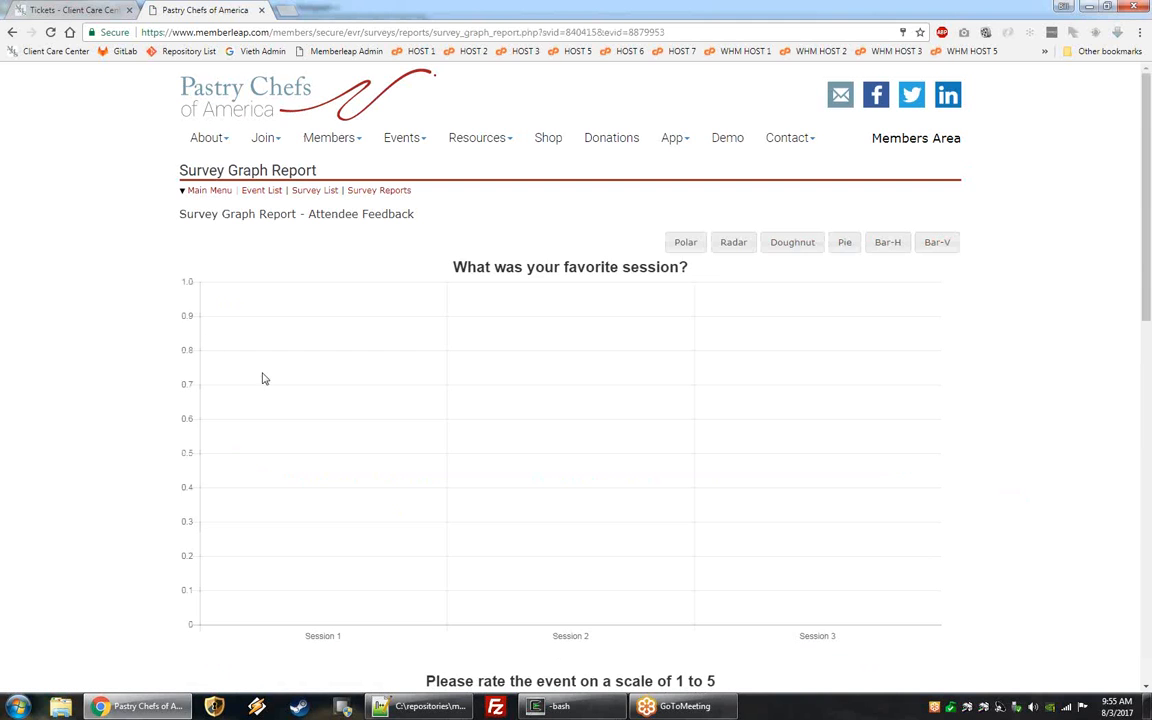
scroll(466, 455, "down", 5)
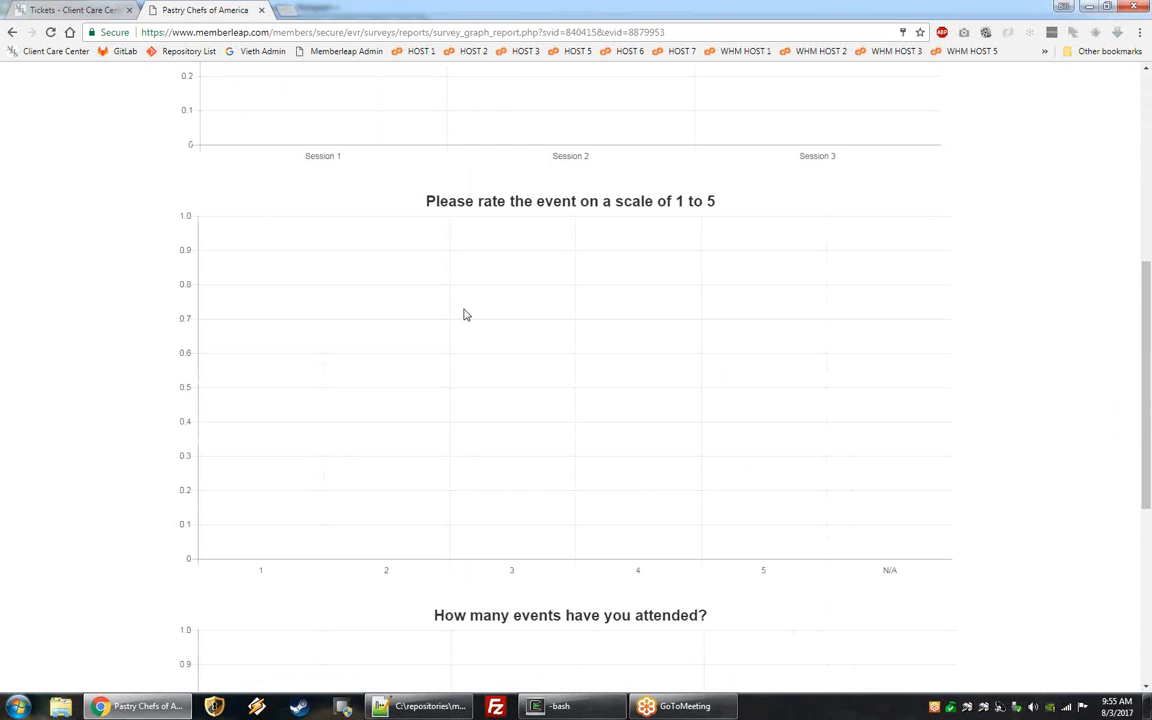
scroll(537, 450, "down", 4)
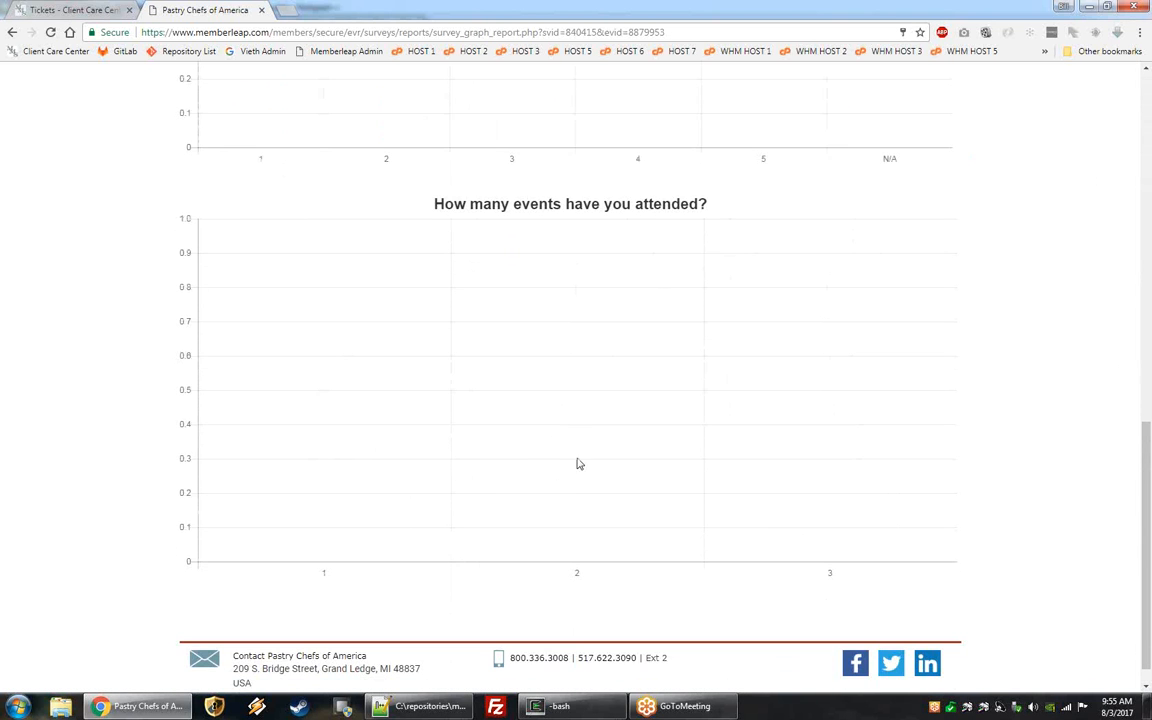
scroll(562, 411, "up", 9)
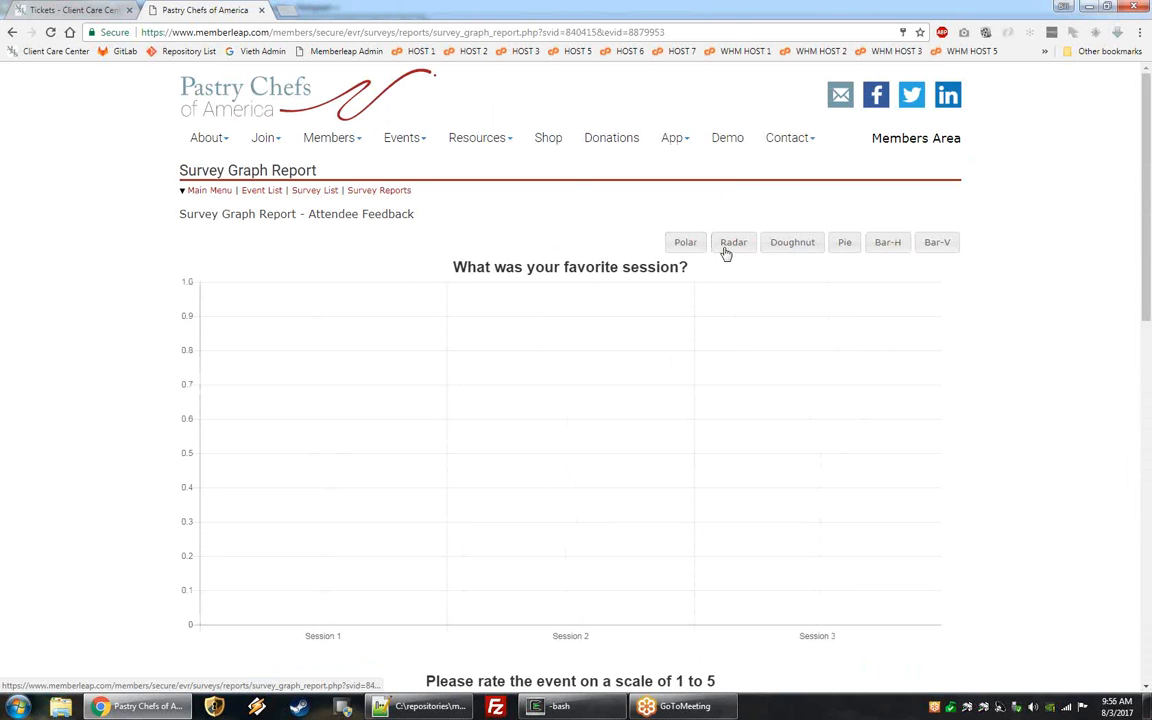
left_click(792, 245)
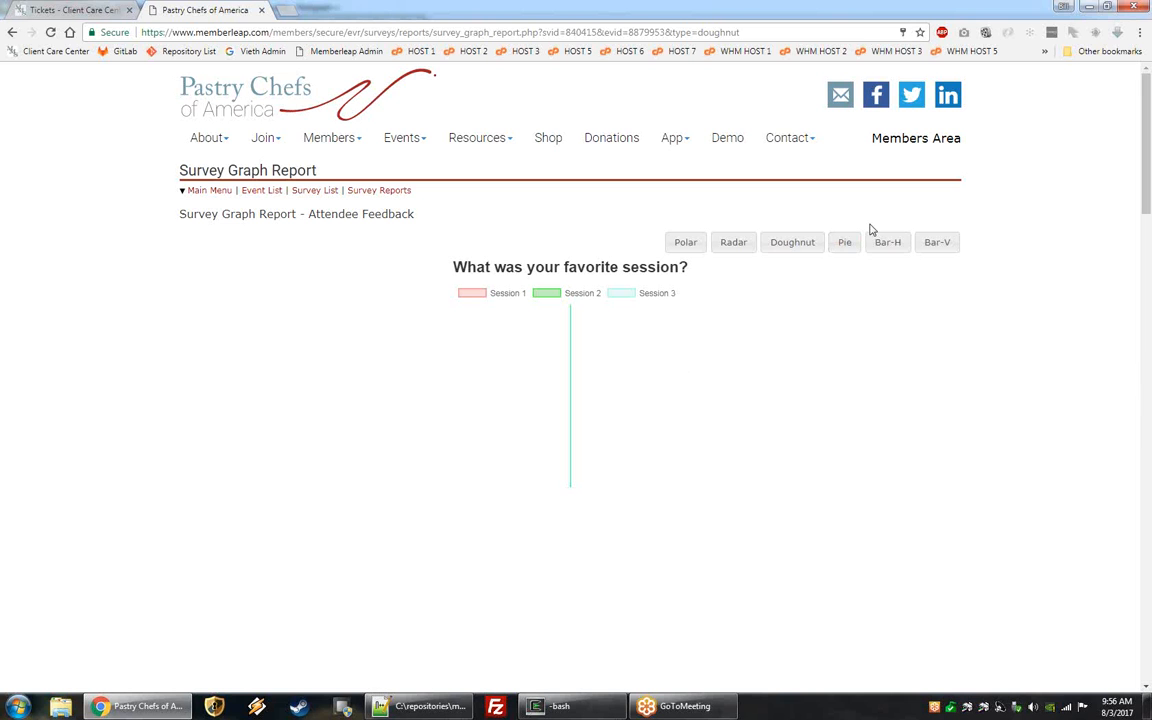
left_click(370, 263)
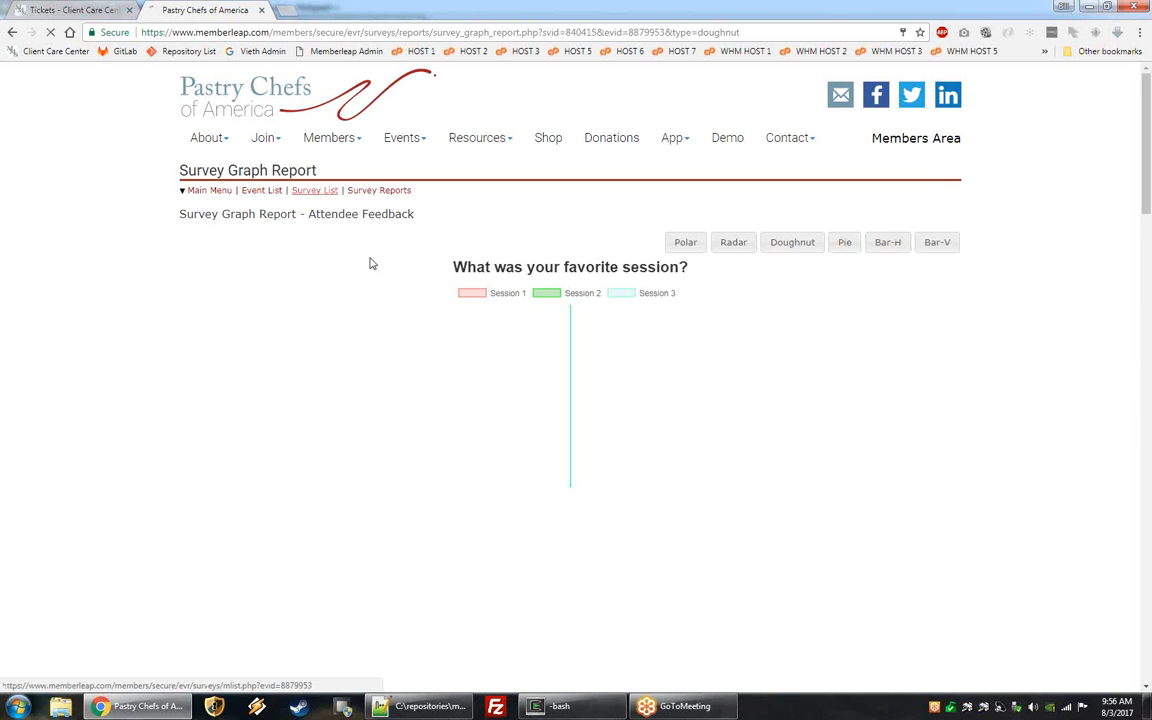